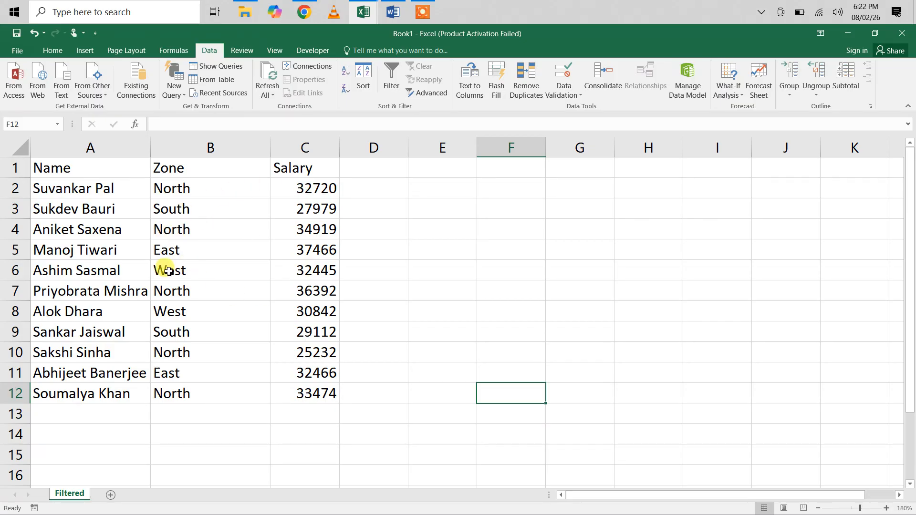
Enter the heading Designation in cell D1, next to the Salary column
left_click(361, 174)
type("Des")
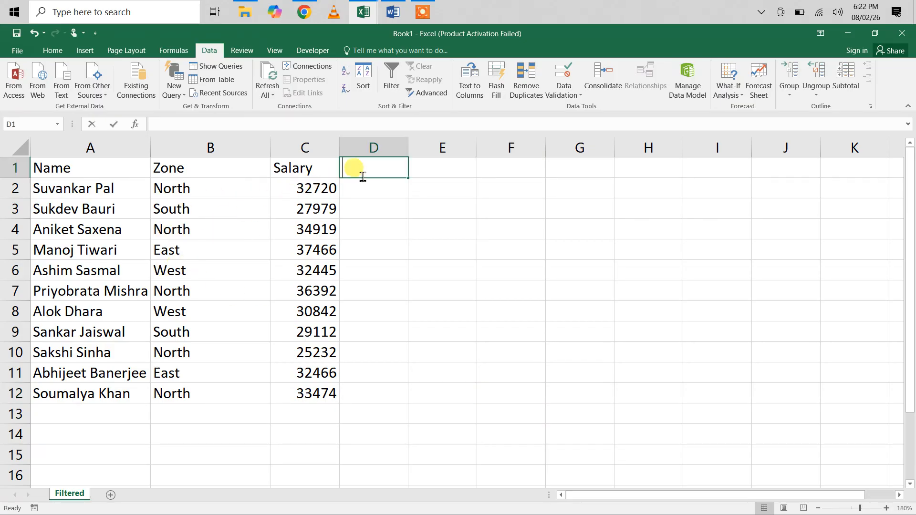
type("ignation")
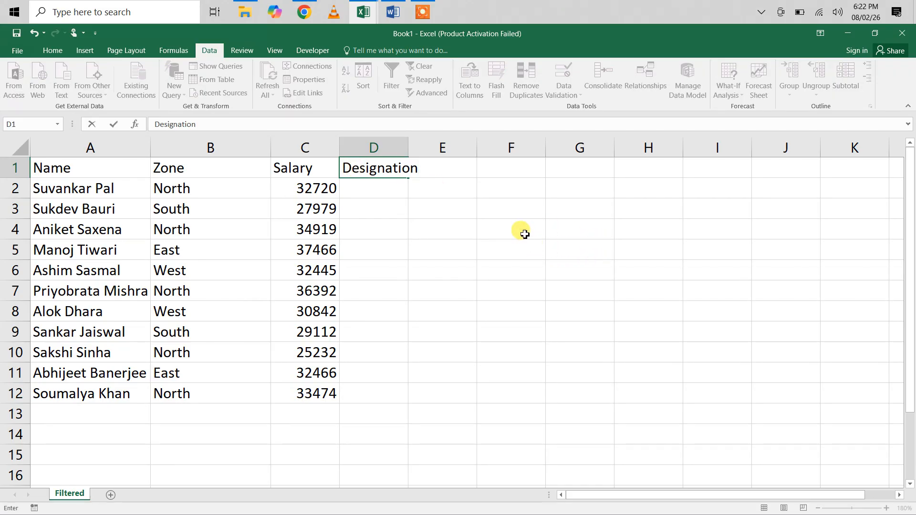
Enter the allowed designations OE, Technical, Linesman, Clerk and HR one below another in cells G4 to G8
left_click(555, 233)
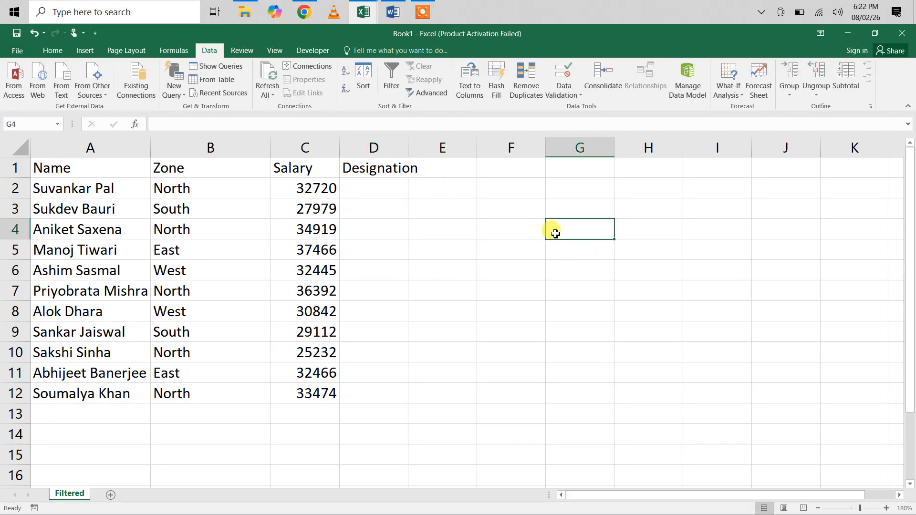
type("GE")
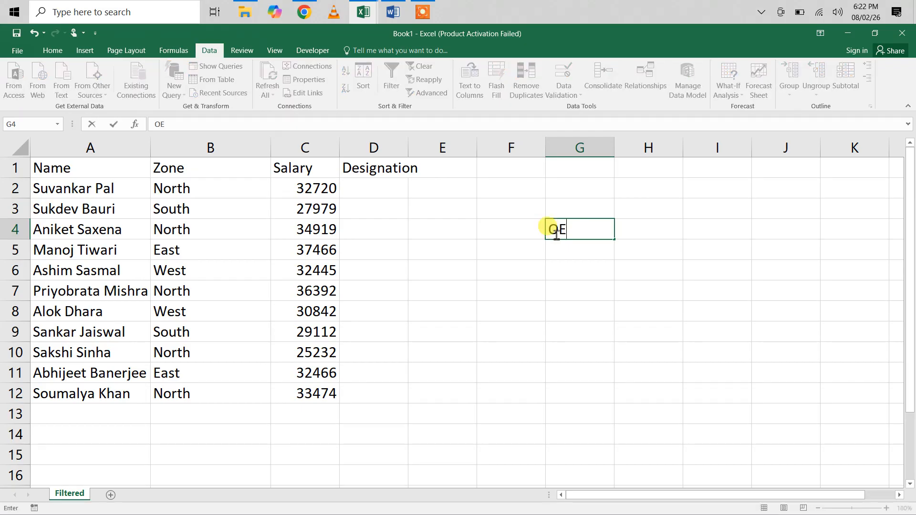
key("Return")
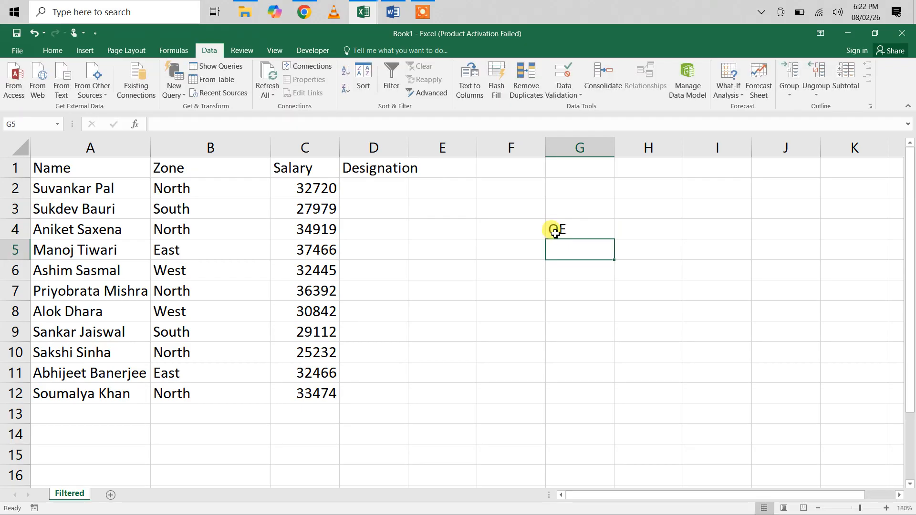
type("R")
key("BackSpace")
type("T")
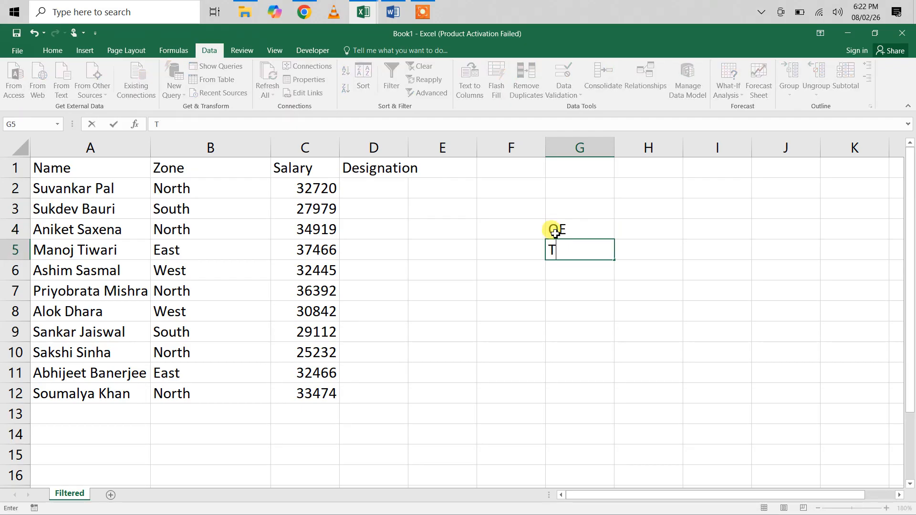
type("echnical")
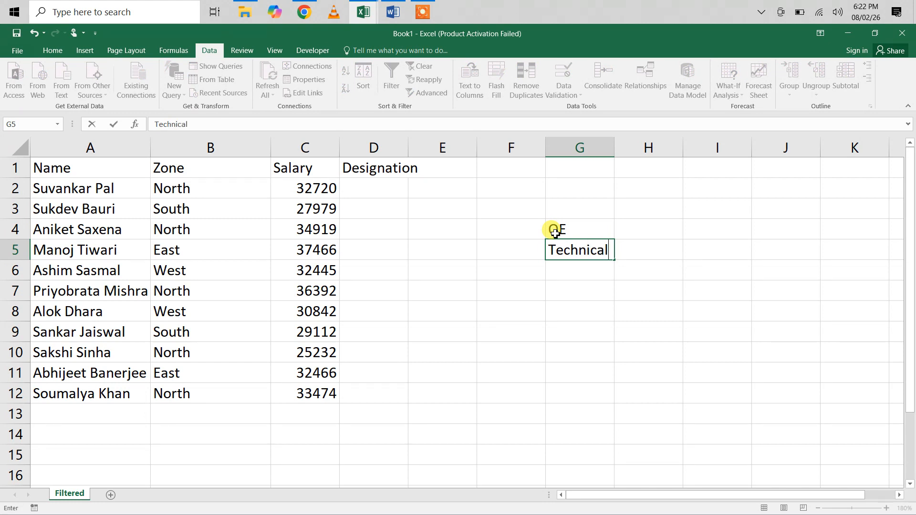
key("Return")
type("Linesman")
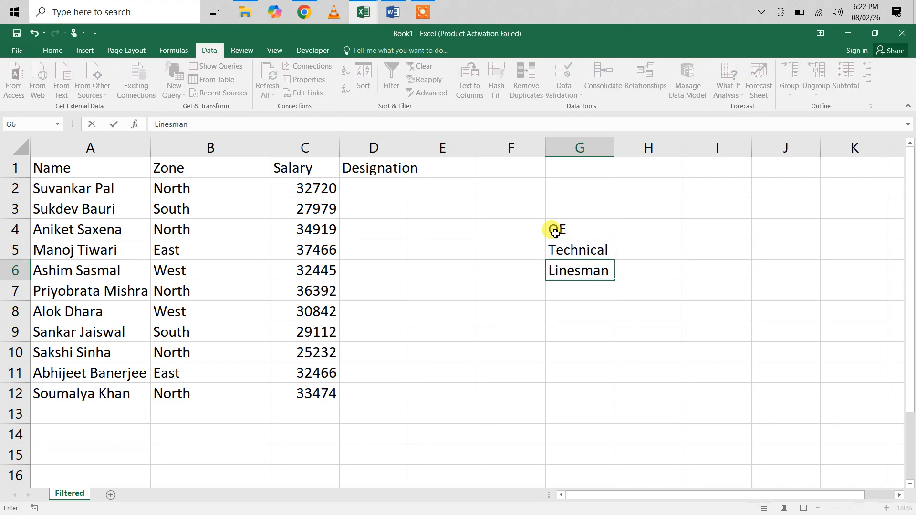
key("Return")
type("Clerk")
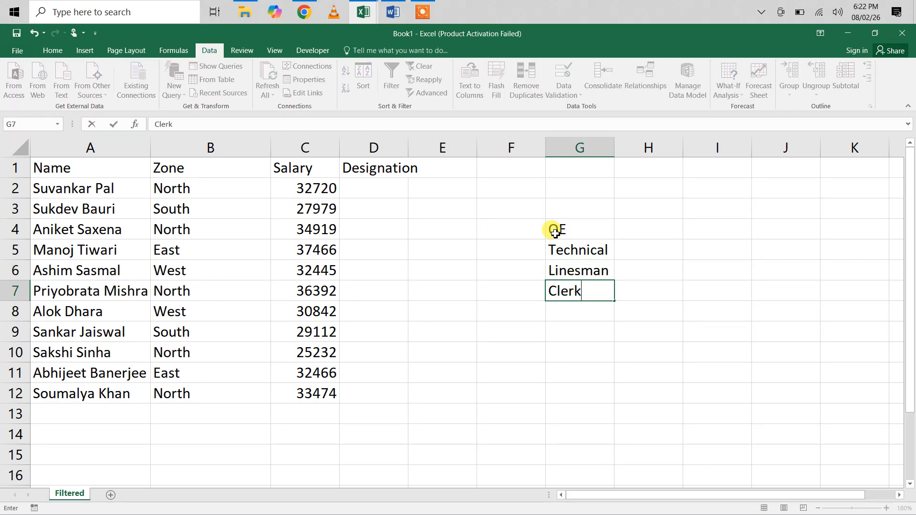
key("Return")
type("HR")
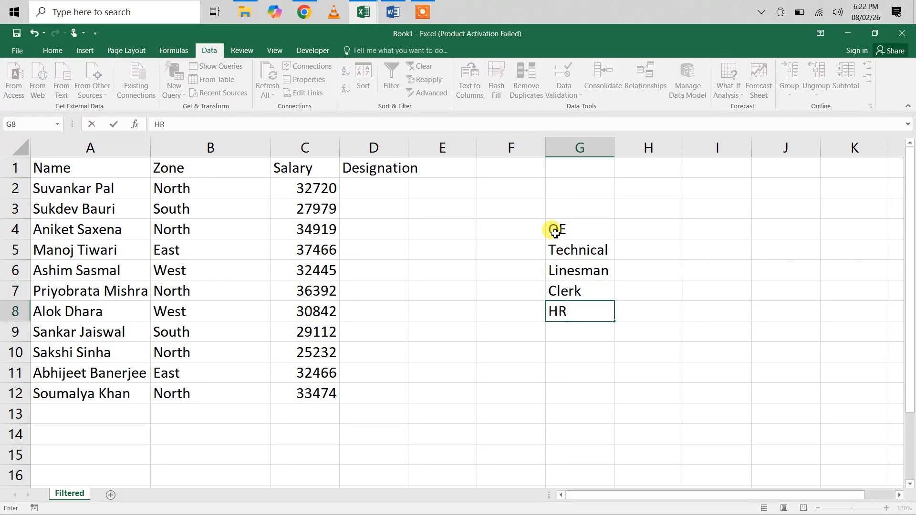
key("Return")
Widen column D to fit the Designation heading and select cell D2
left_click_drag(575, 231, 582, 319)
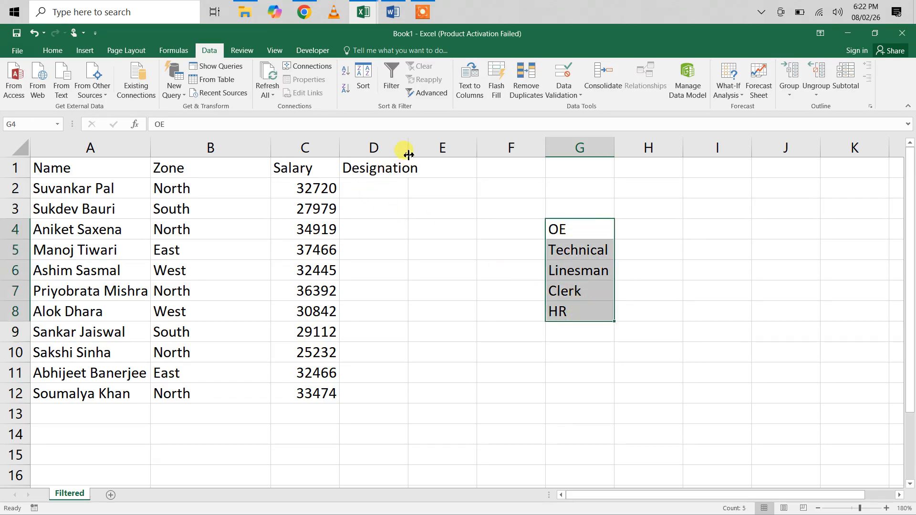
left_click_drag(414, 154, 421, 151)
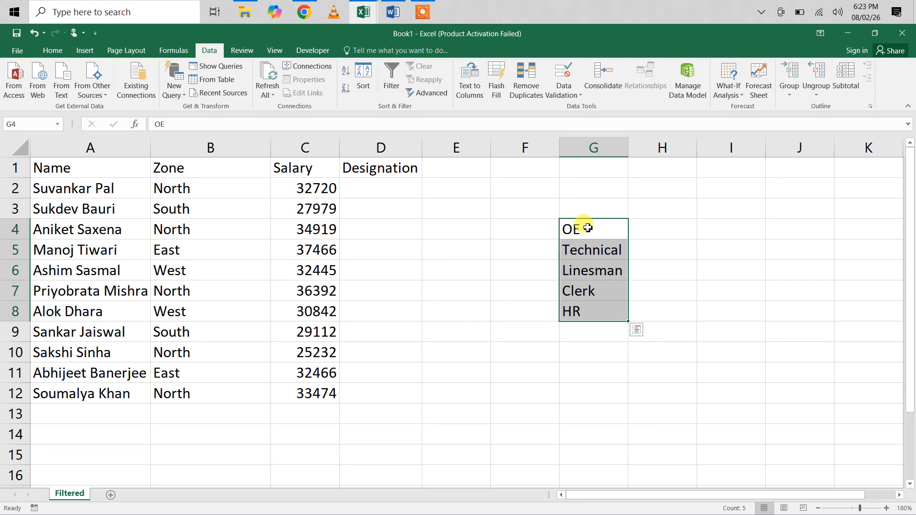
left_click_drag(587, 228, 589, 307)
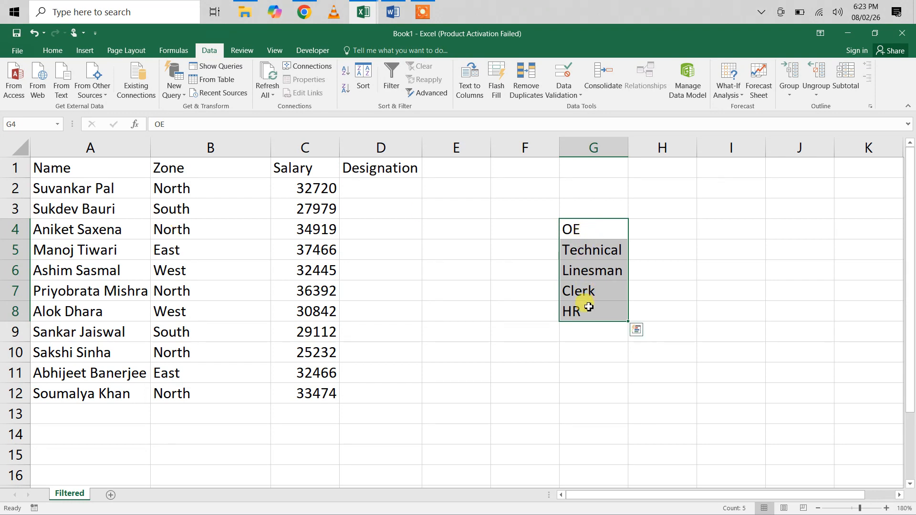
left_click(385, 194)
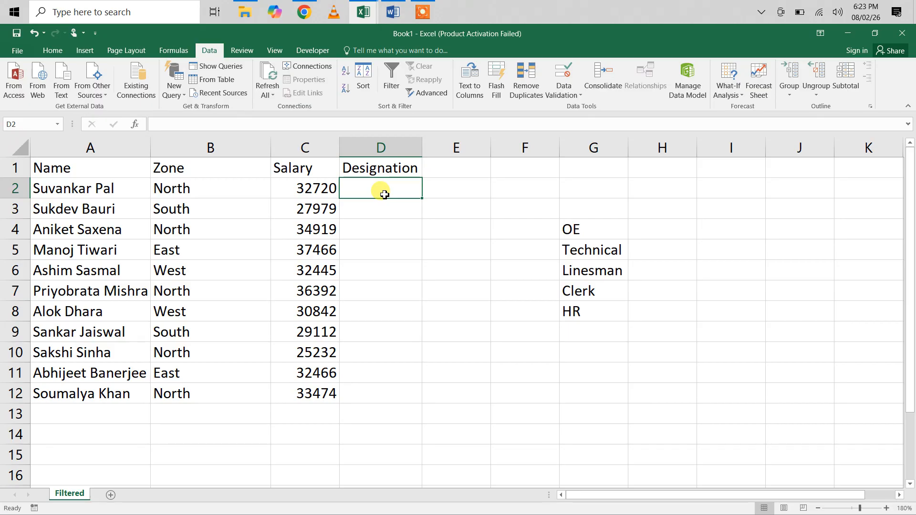
Switch to ChatGPT in Chrome, maximize its window and delete the currently open chat
left_click(304, 11)
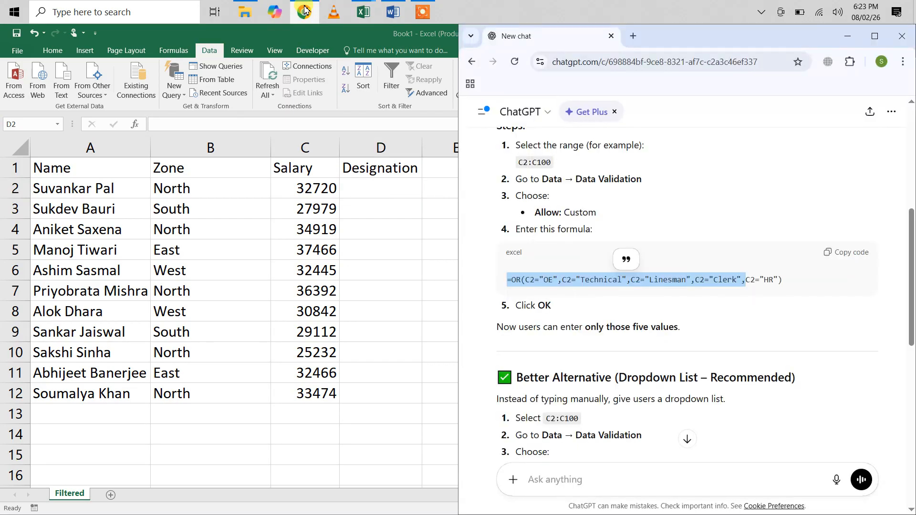
left_click(875, 36)
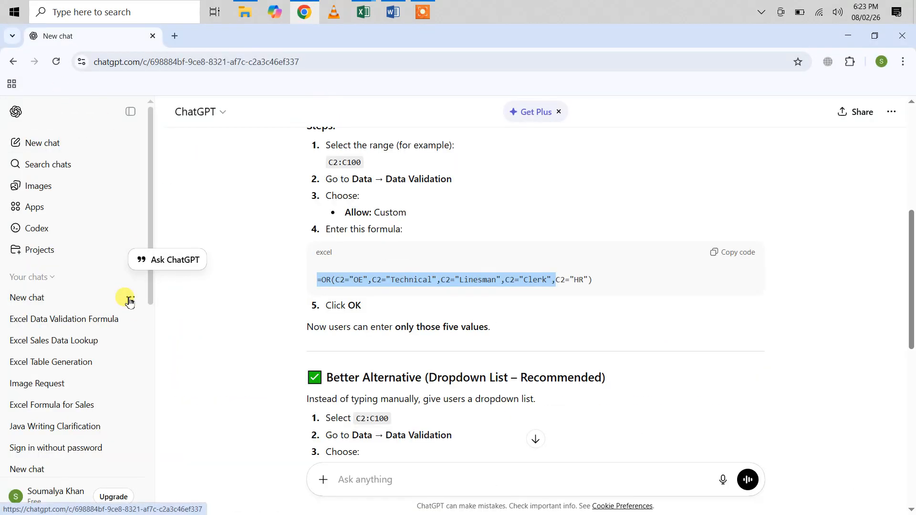
left_click(130, 299)
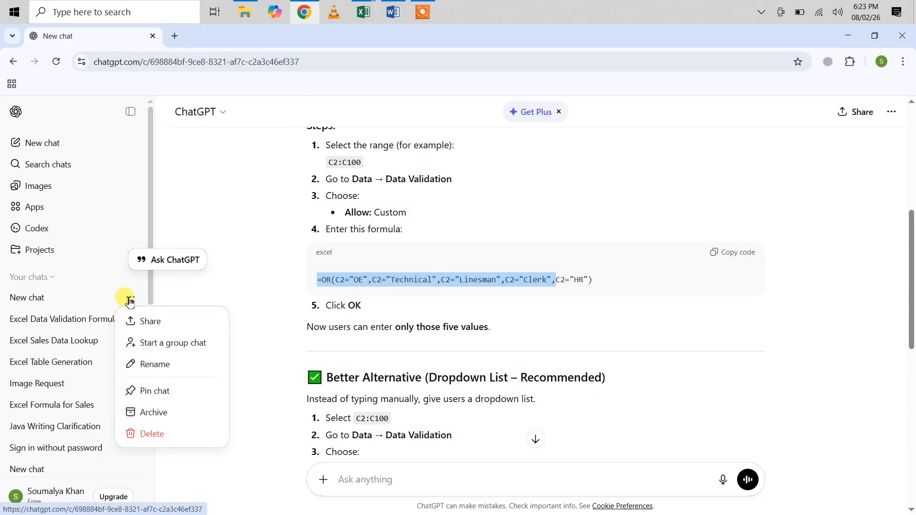
left_click(152, 434)
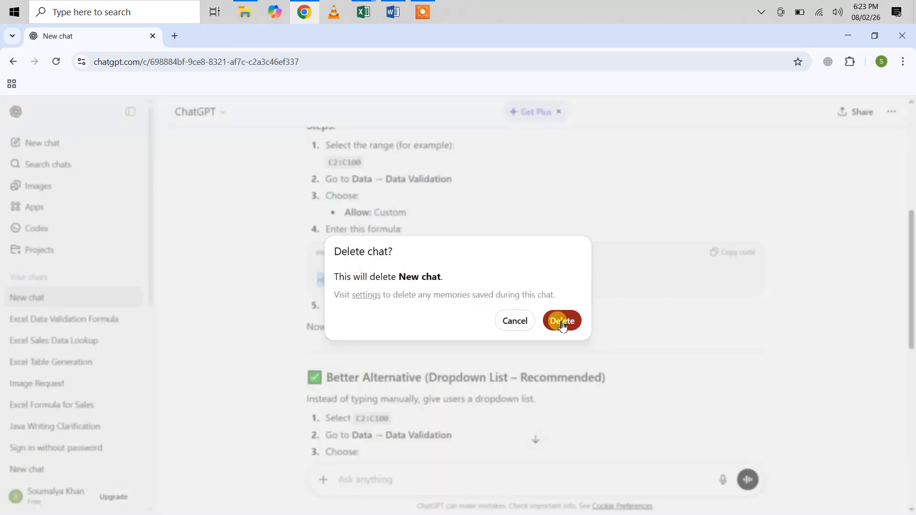
left_click(563, 321)
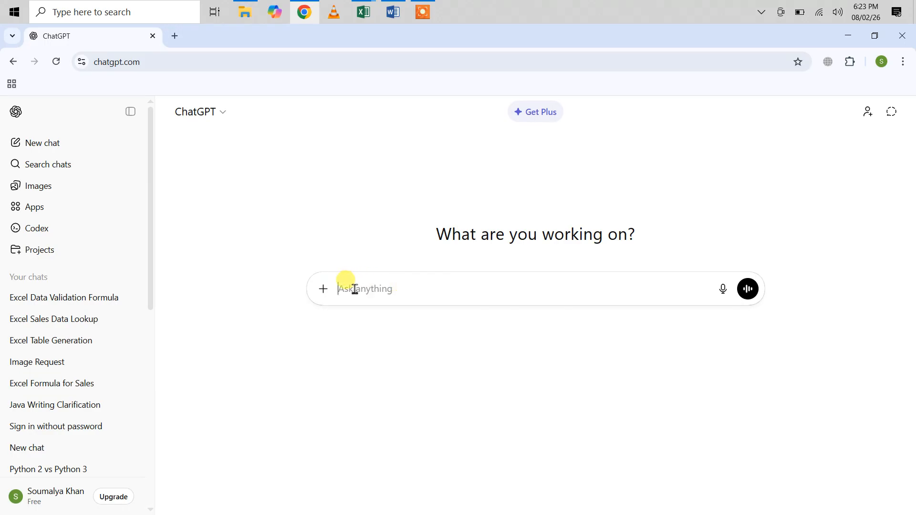
Start a ChatGPT prompt with "How to restrict user from entering any value"
scroll(355, 289, "up", 3)
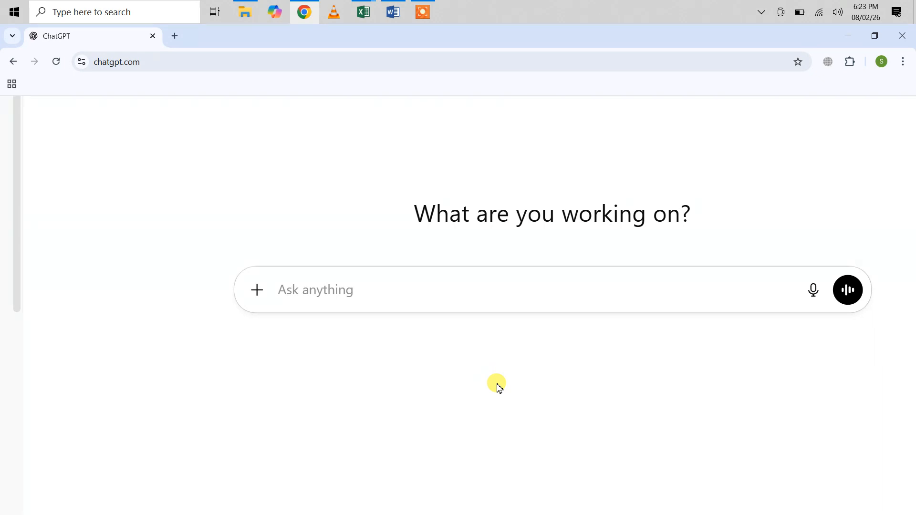
type("How t")
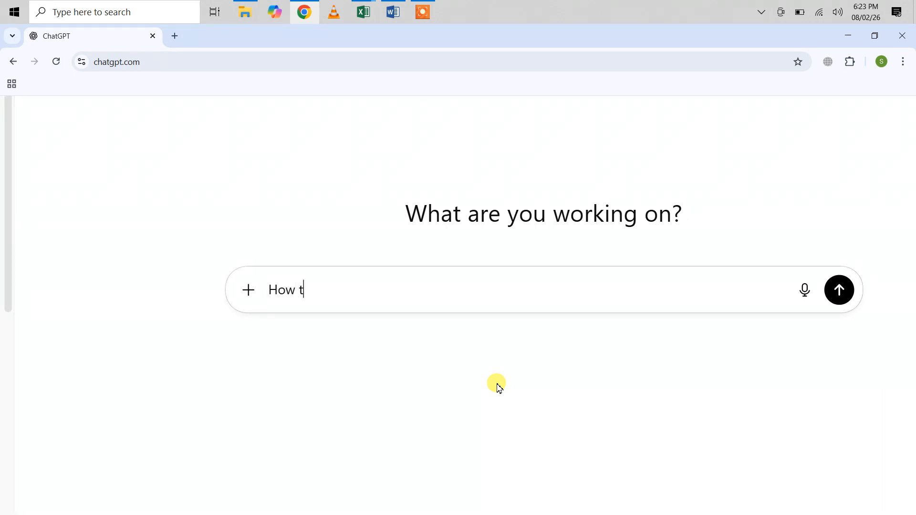
type("o restrict ")
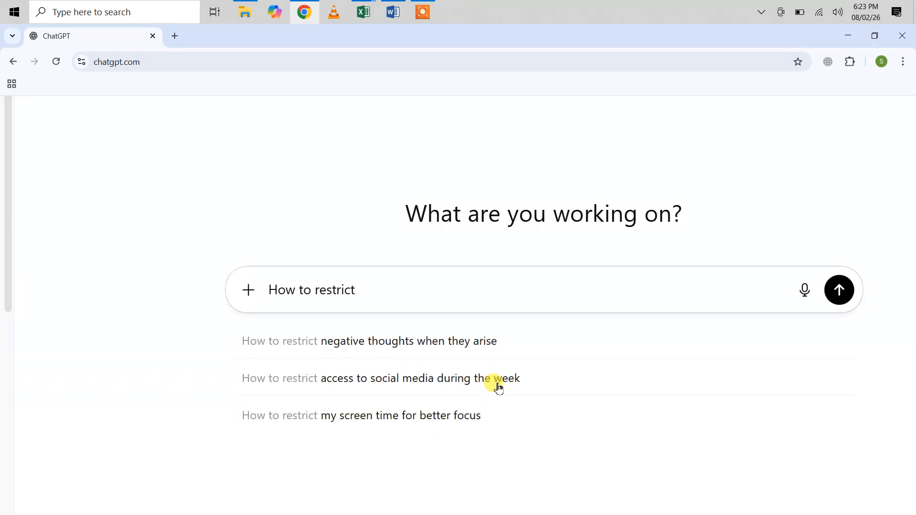
type("user f")
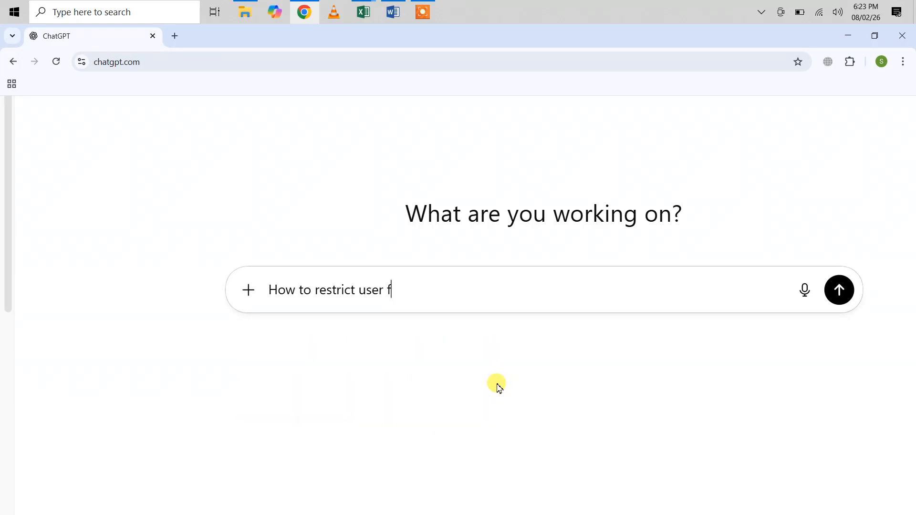
type("rom entering any va")
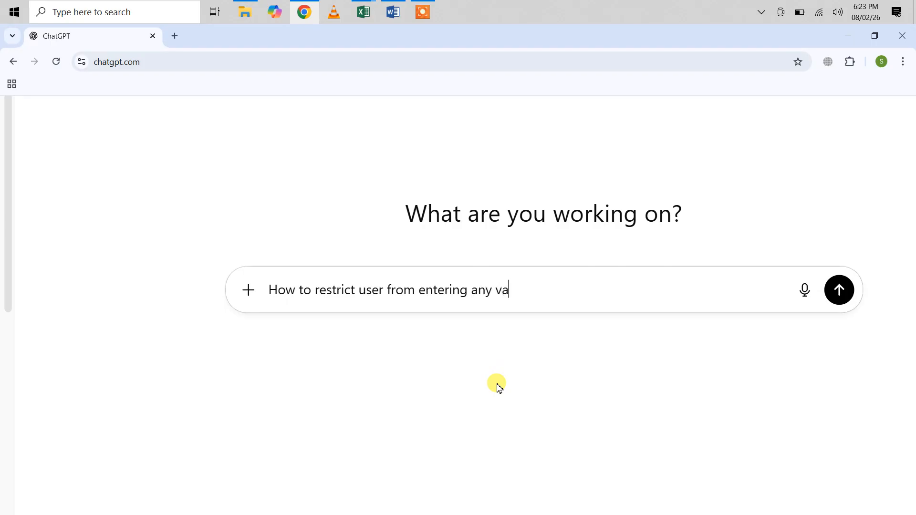
type("lue other than OE,")
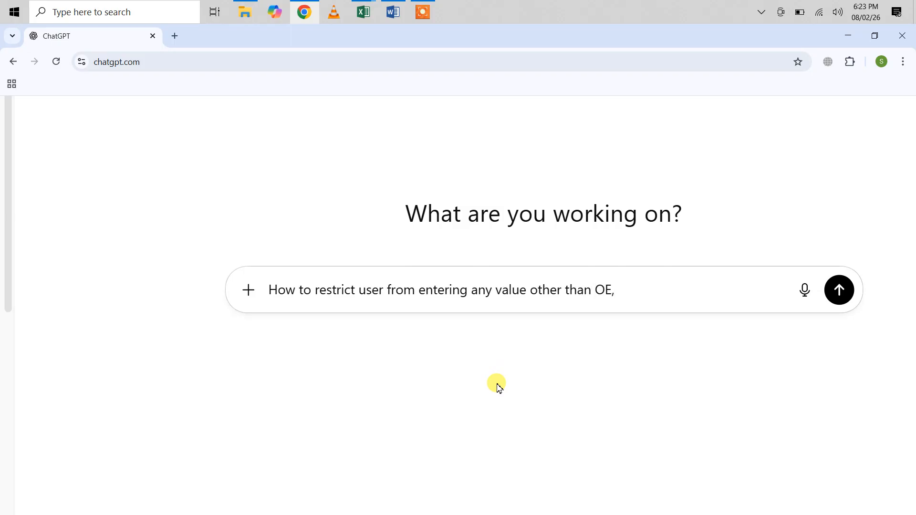
type("Technical,Linesman")
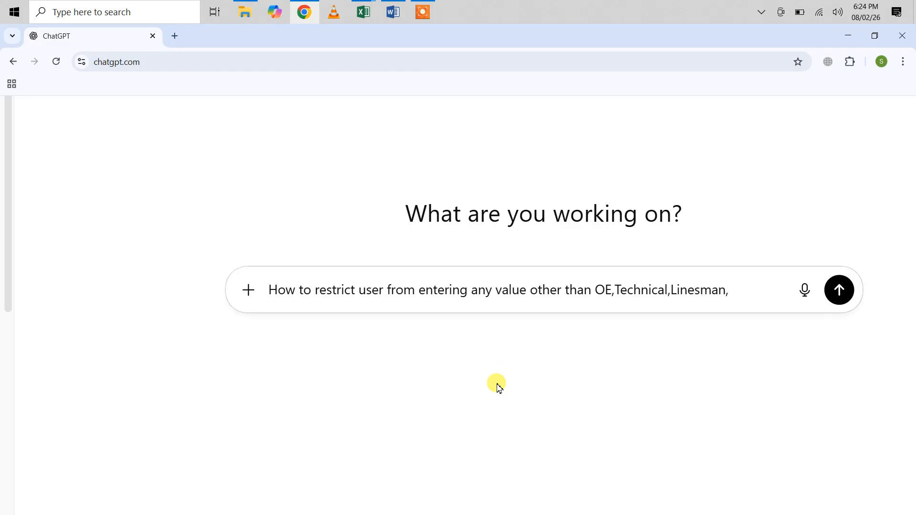
type(",Clerk and H")
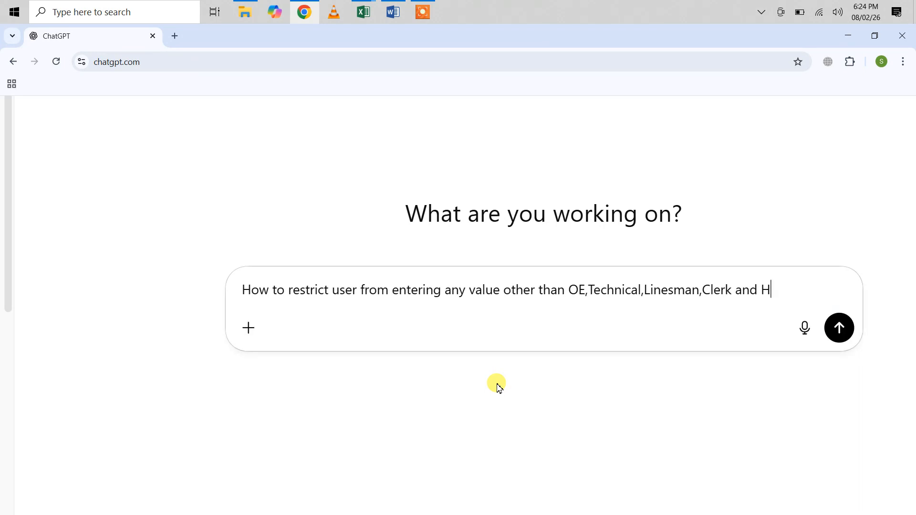
type("rR in the cells having")
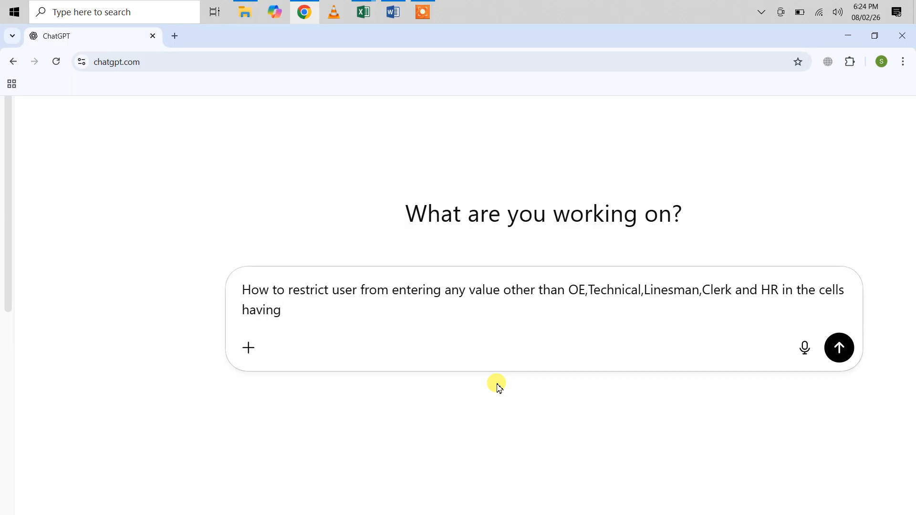
type(" heding")
Specify in the prompt where the restriction applies: "in the cells having heading of designation"
key("BackSpace")
key("BackSpace")
key("BackSpace")
key("BackSpace")
key("BackSpace")
type("ading of dde")
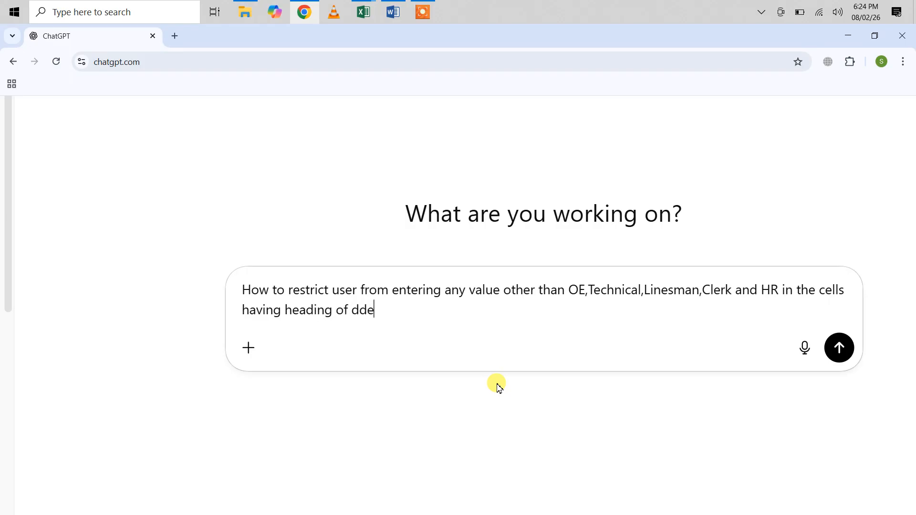
key("BackSpace")
type("esignation and create a")
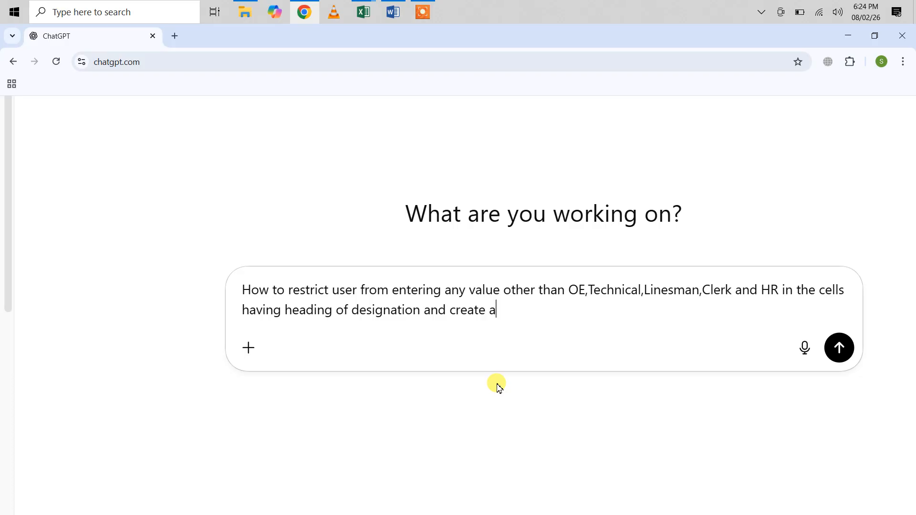
type(" a dropdown list")
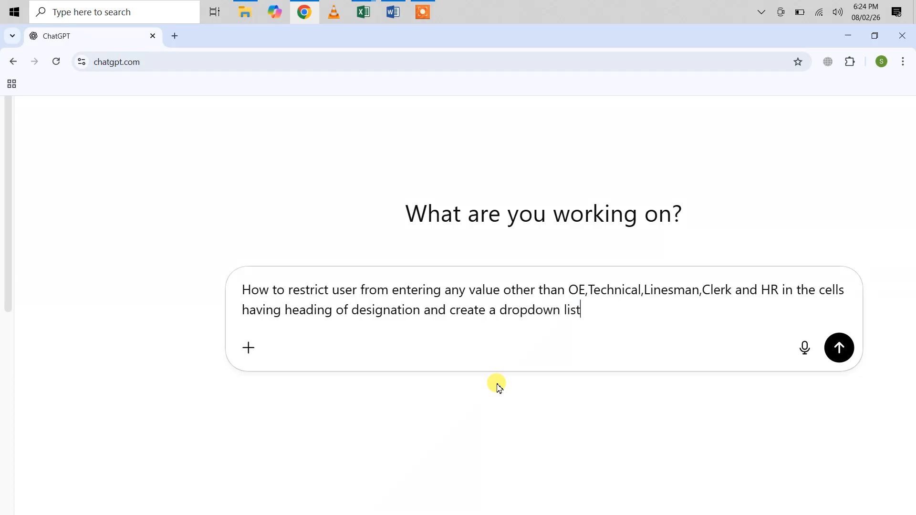
type(" of the given values")
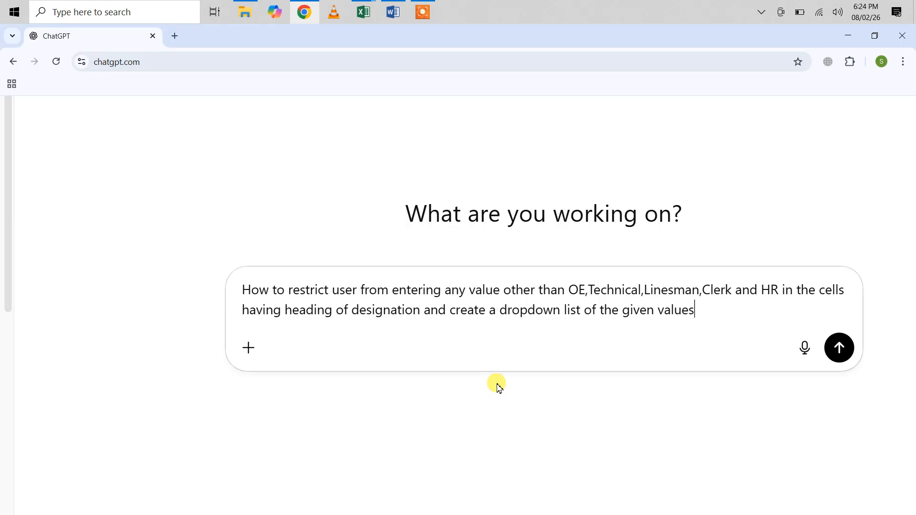
Add the dropdown request to the prompt: "and create a dropdown list of the given values"
type(". Generate ")
type("ab")
type("n exce")
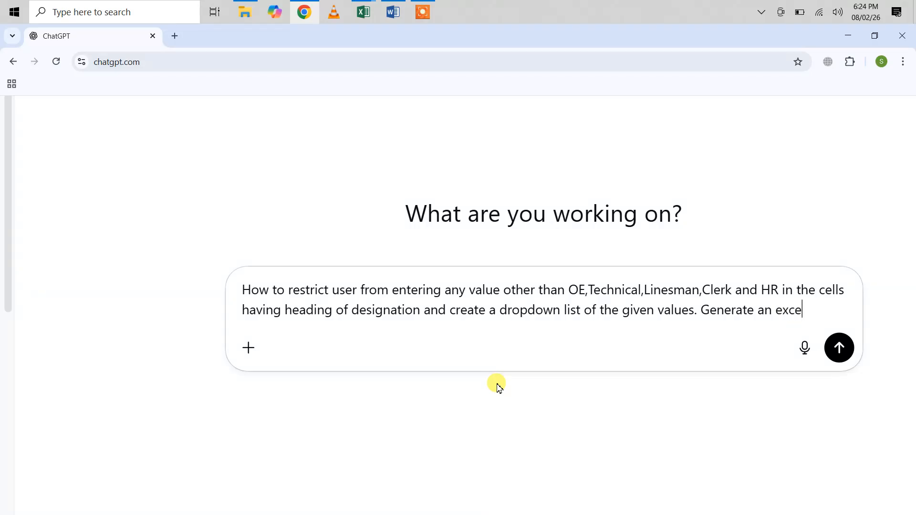
type("l formula")
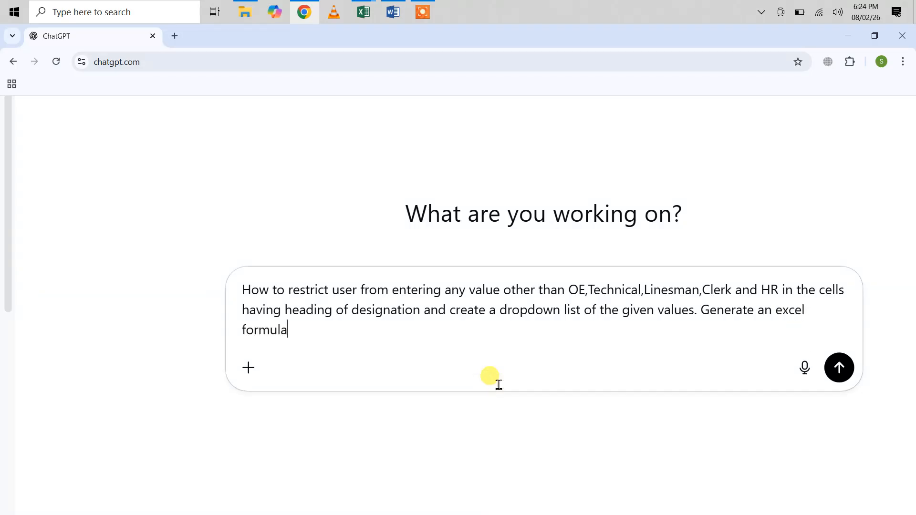
type(" for the same.")
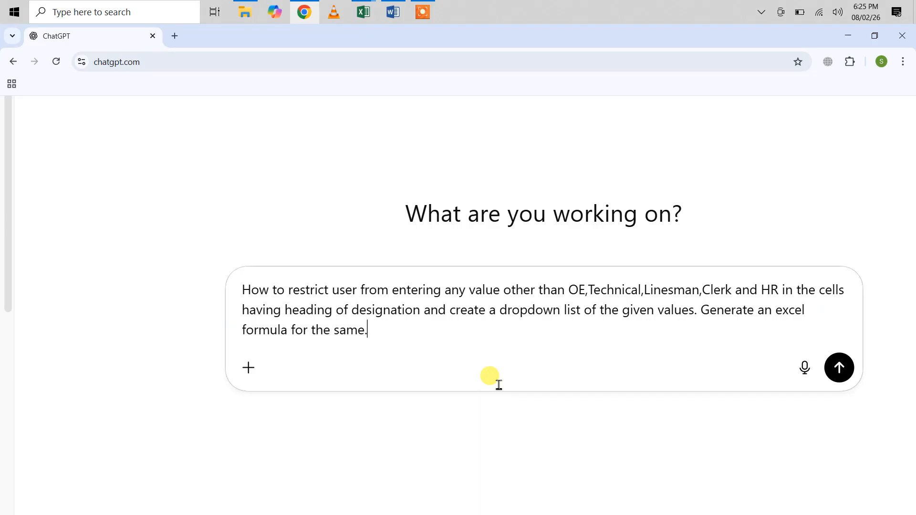
Submit the prompt and read the direct list method in ChatGPT's reply
key("Return")
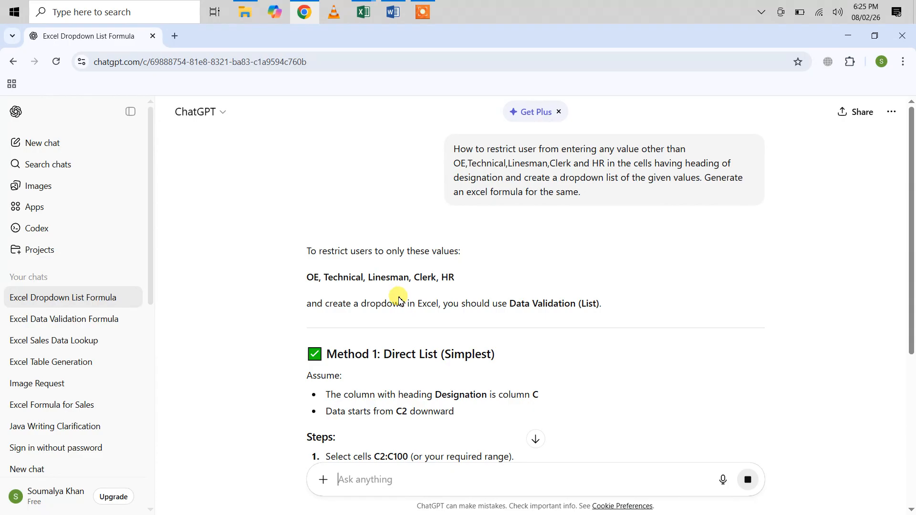
scroll(398, 298, "down", 2)
scroll(399, 298, "down", 1)
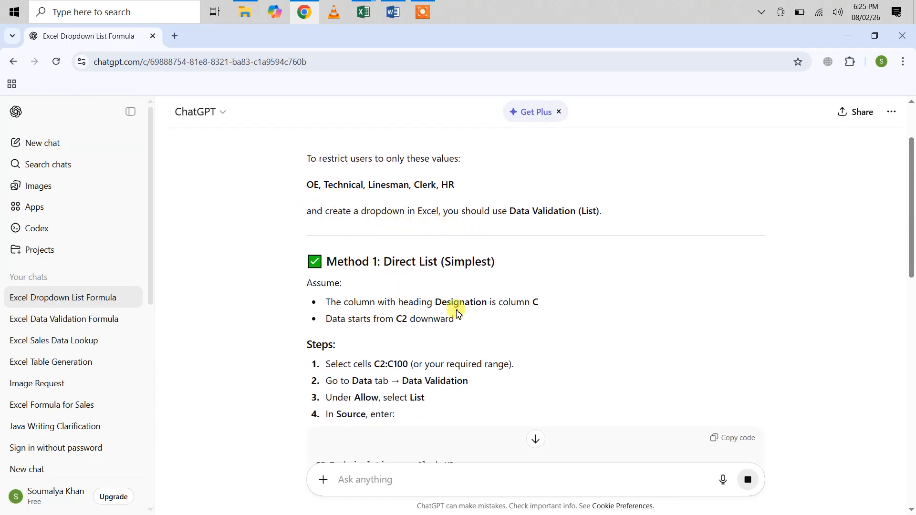
scroll(471, 328, "down", 3)
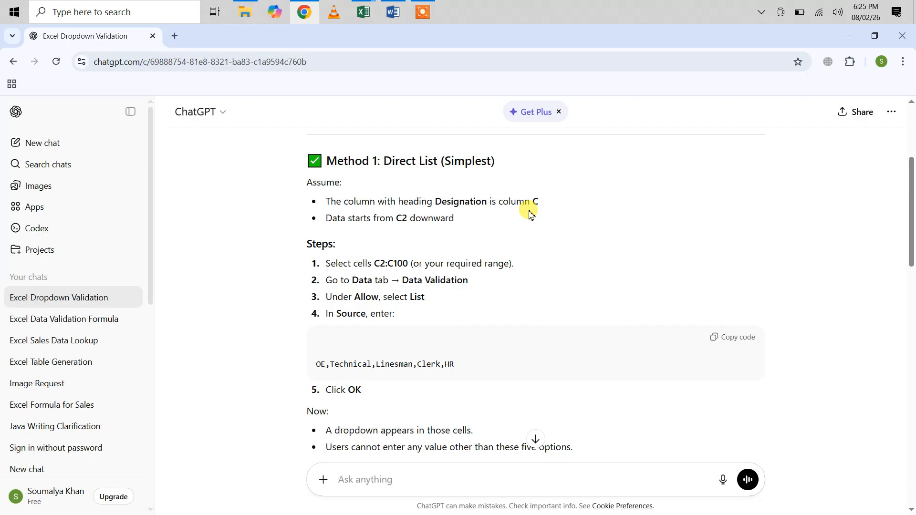
Check the Designation column in the Excel workbook Book1 against the Method 1 instructions in ChatGPT
left_click(364, 12)
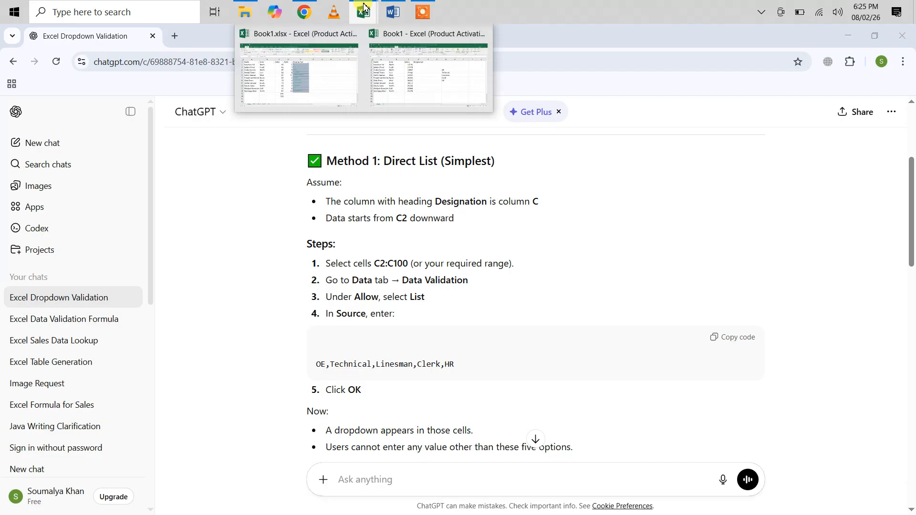
left_click(426, 55)
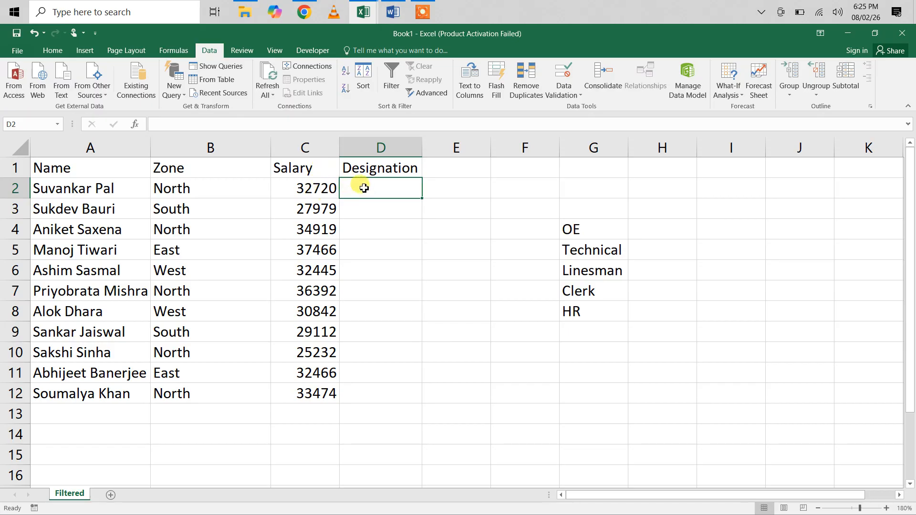
key("alt+Tab")
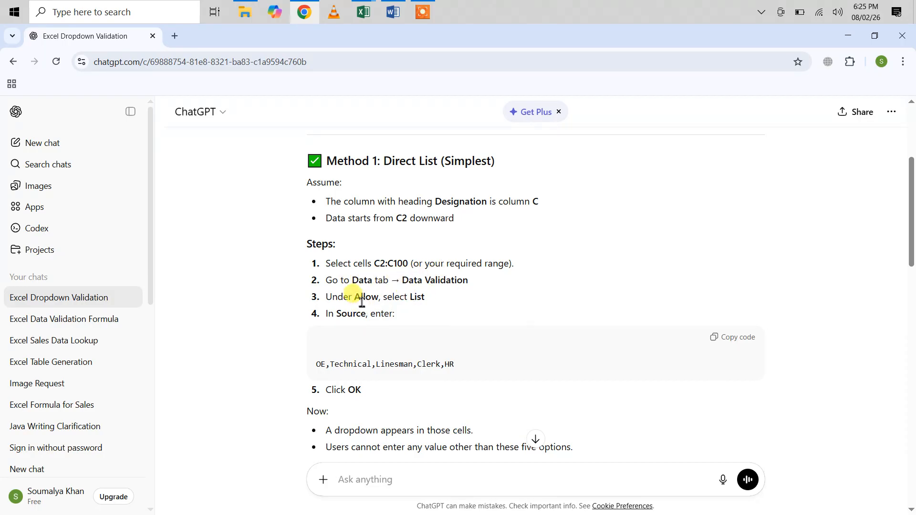
scroll(437, 311, "down", 2)
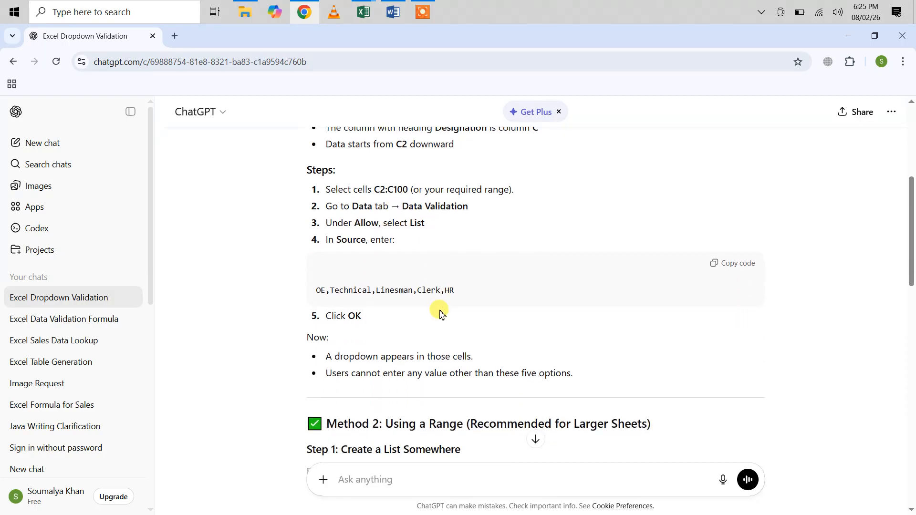
In Excel, apply List data validation with source =$G$4:$G$8 to cell D2 and fill it down to D12
key("alt+Tab")
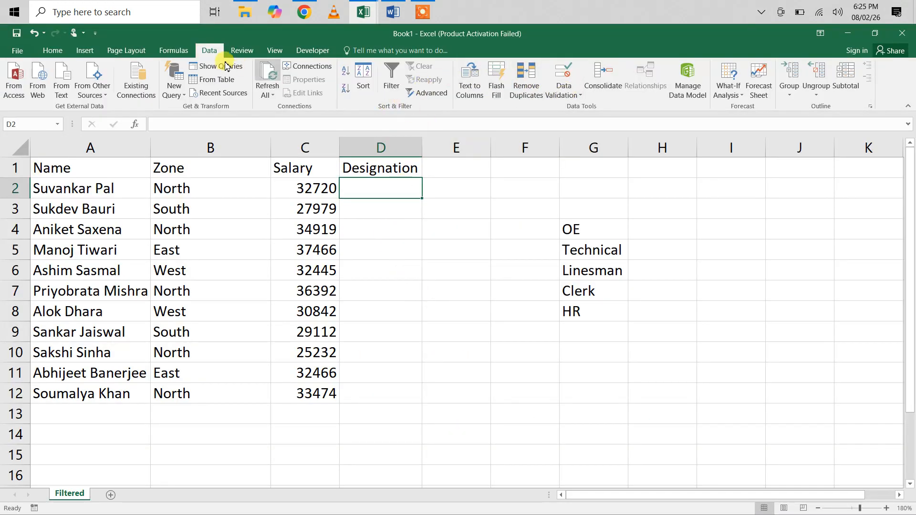
left_click(566, 96)
left_click(586, 108)
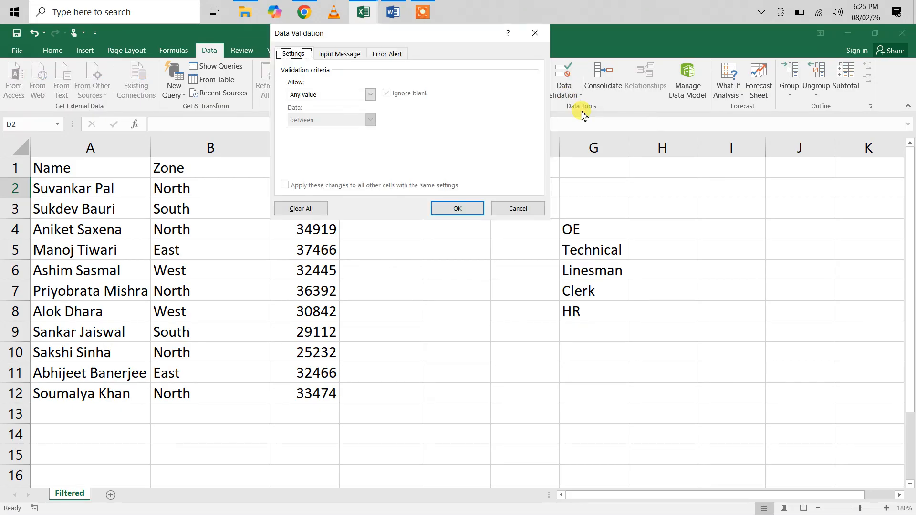
left_click(371, 94)
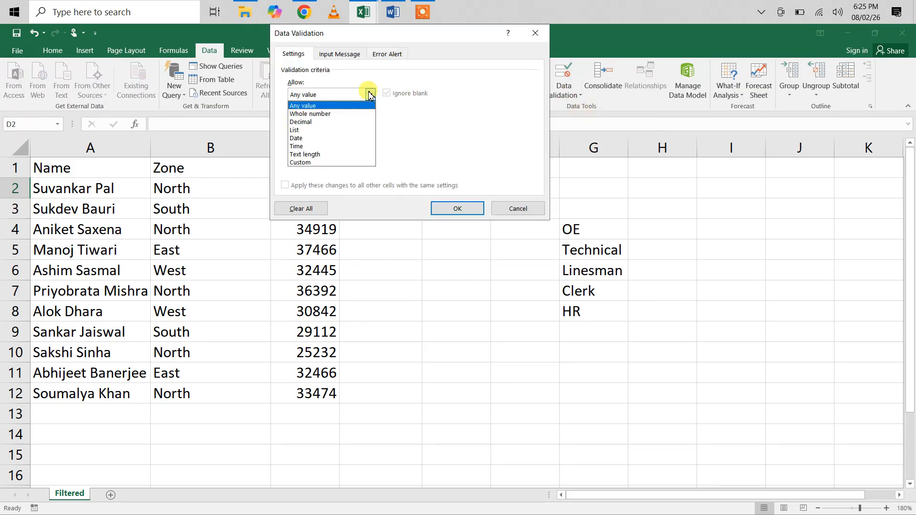
left_click(299, 131)
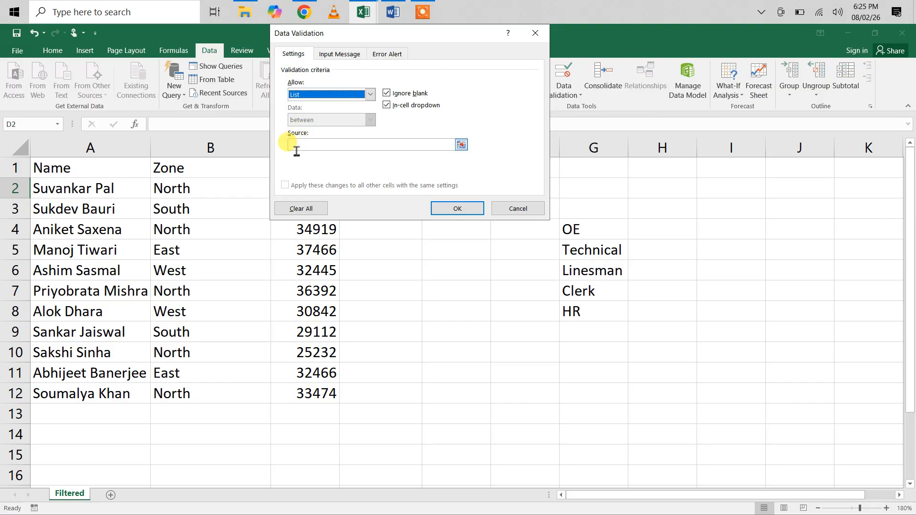
left_click(295, 147)
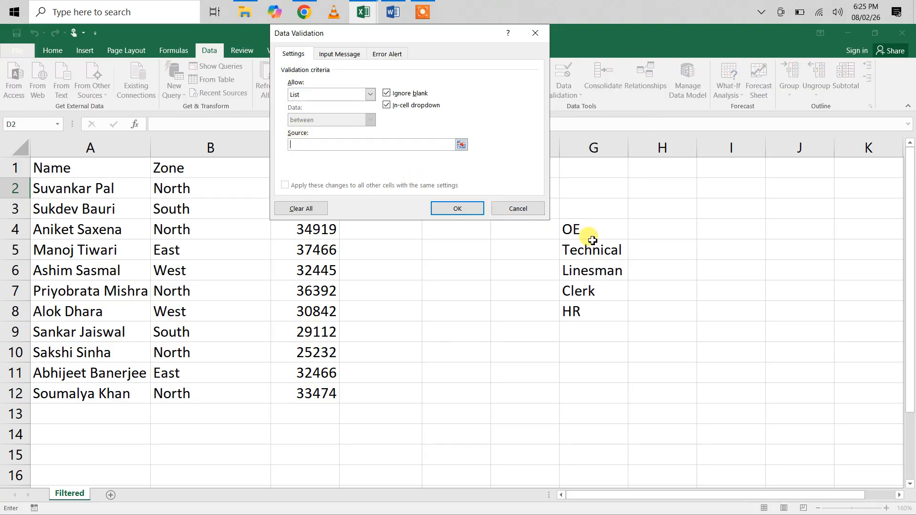
left_click_drag(588, 230, 588, 311)
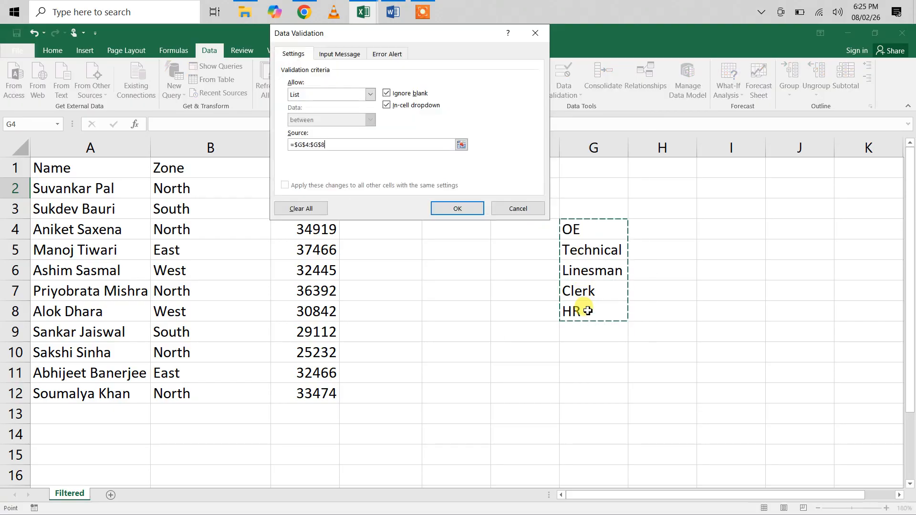
left_click(472, 211)
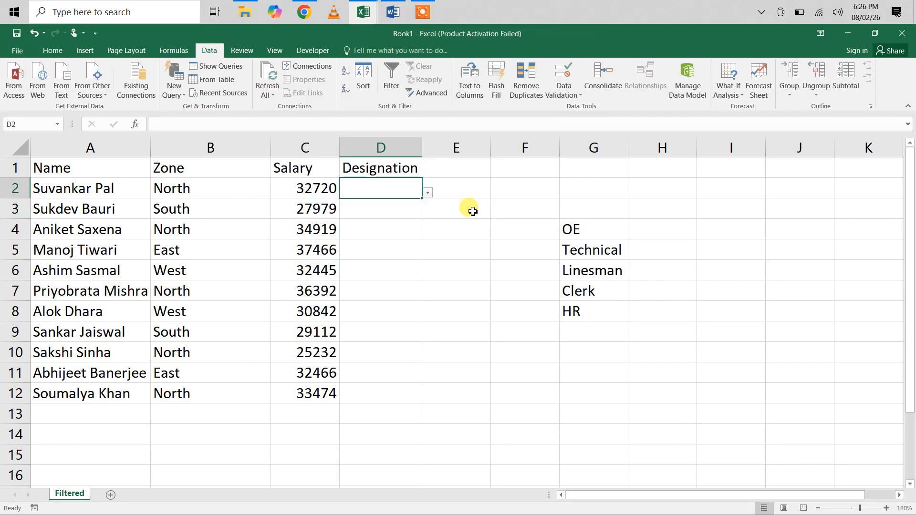
left_click_drag(423, 201, 432, 397)
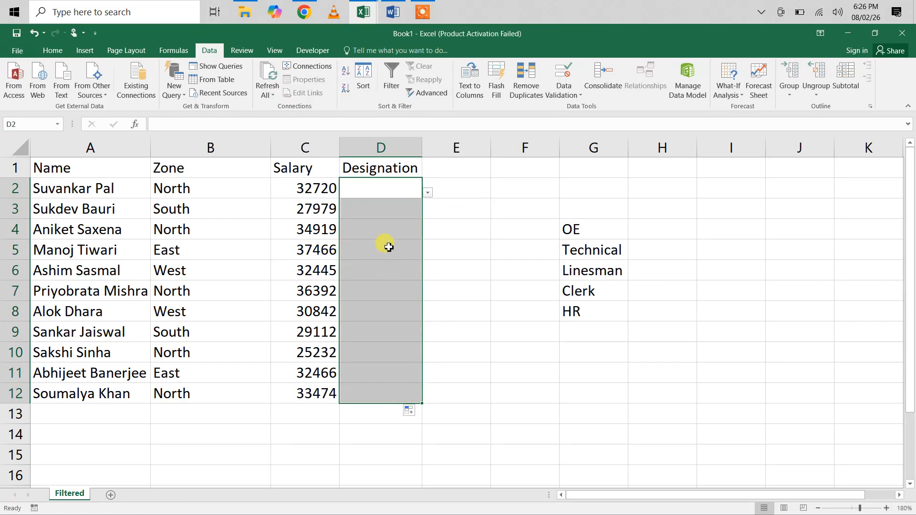
Inspect the dropdown choices in cell D4 and try to enter the unlisted value GT there
left_click(385, 231)
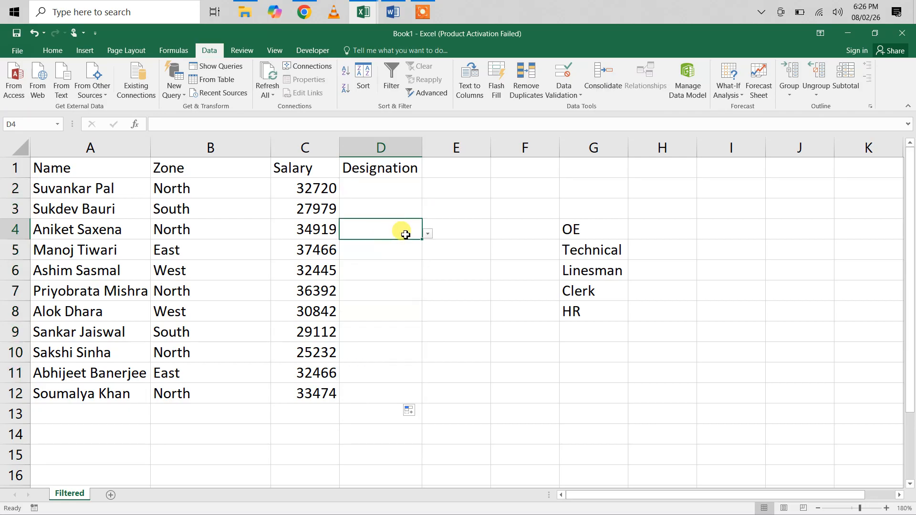
left_click(428, 234)
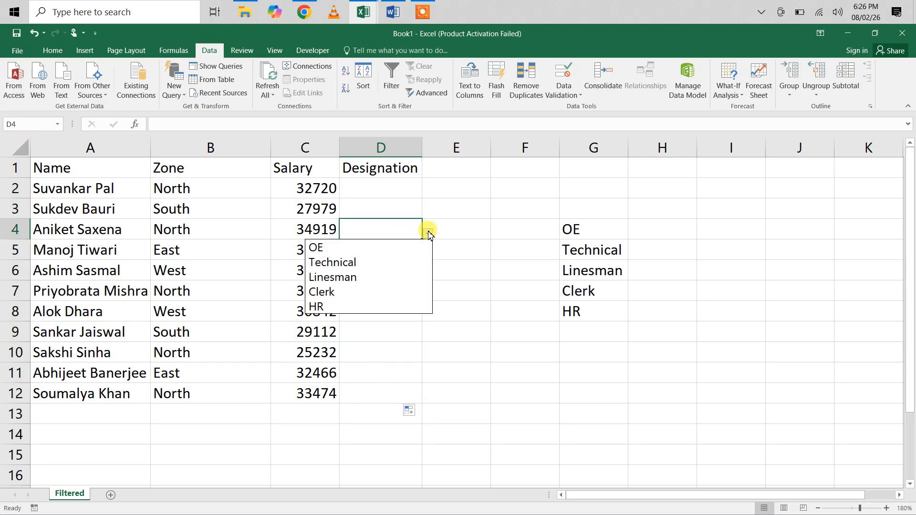
left_click(394, 225)
type("GT")
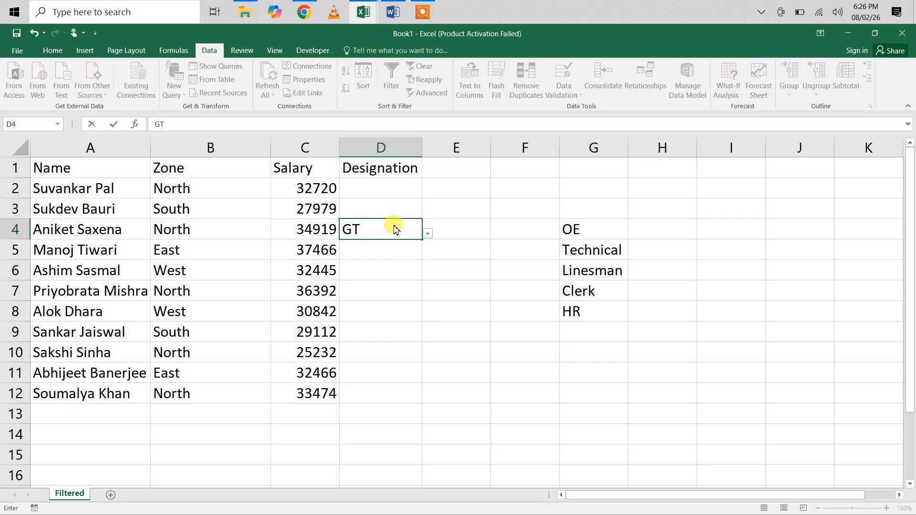
key("Return")
left_click(463, 308)
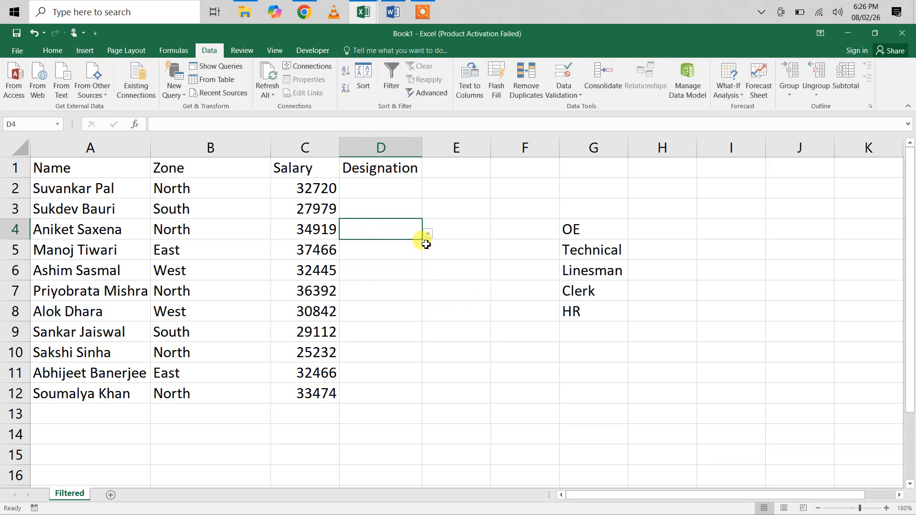
Choose Linesman from the dropdown in cell D4 and view the dropdown choices in D2
left_click(426, 238)
left_click(372, 276)
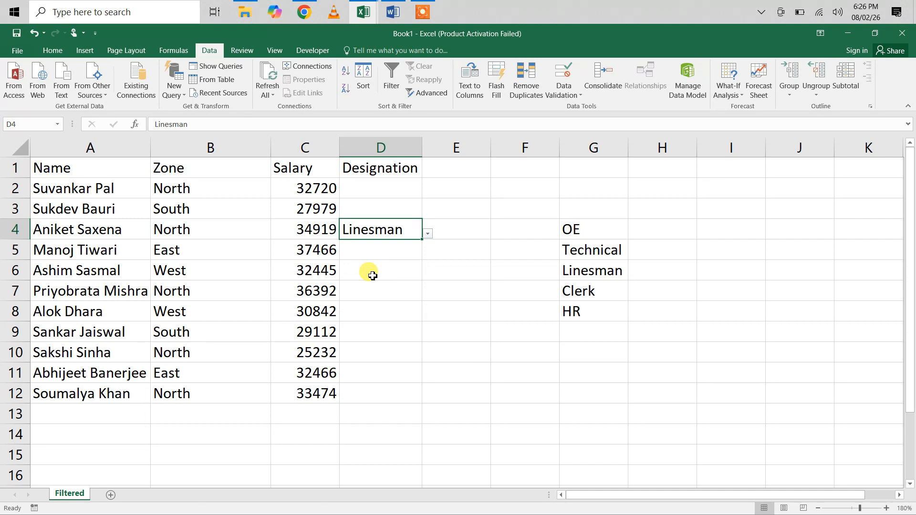
left_click(384, 182)
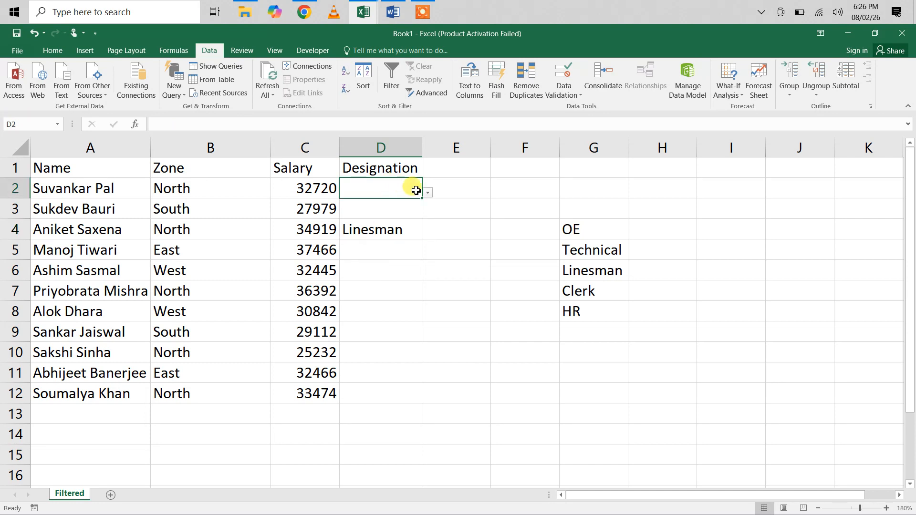
left_click(427, 194)
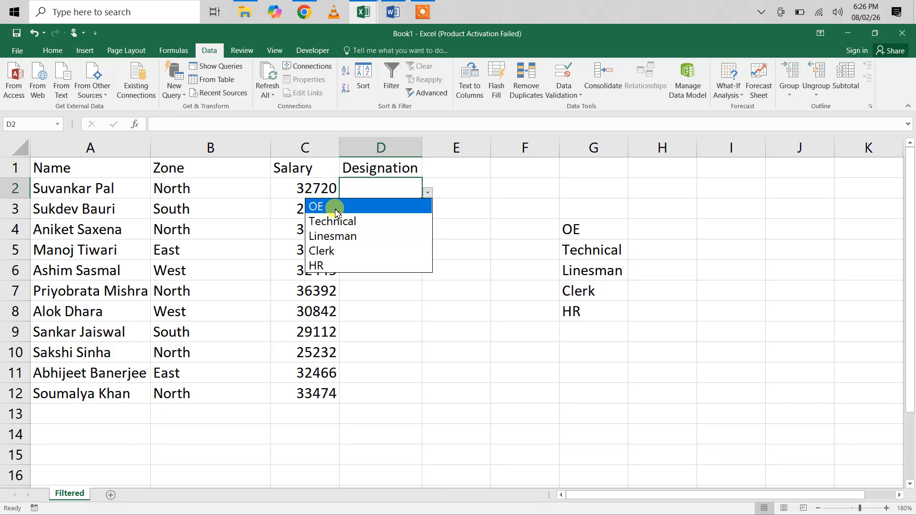
In ChatGPT, remove "and create a dropdown list of the given values" from the sent prompt and resubmit it
left_click(304, 12)
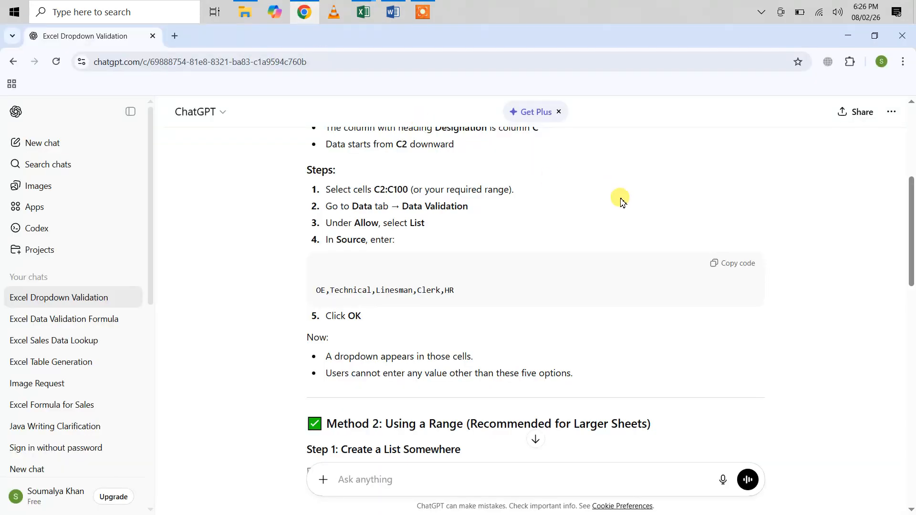
scroll(623, 202, "up", 5)
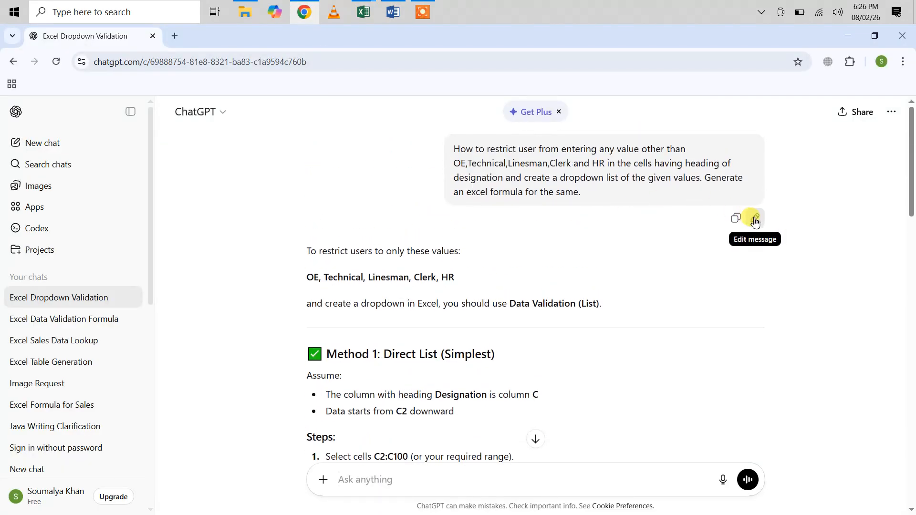
left_click(755, 221)
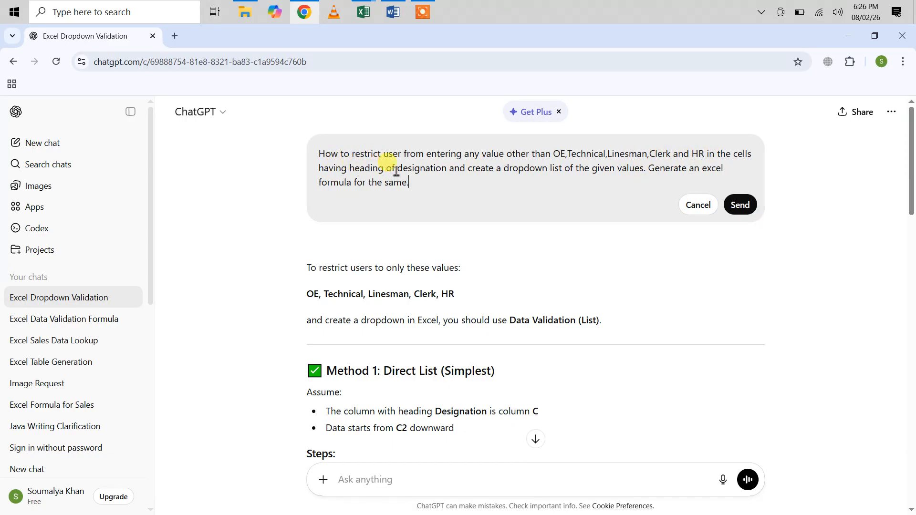
left_click_drag(449, 171, 637, 170)
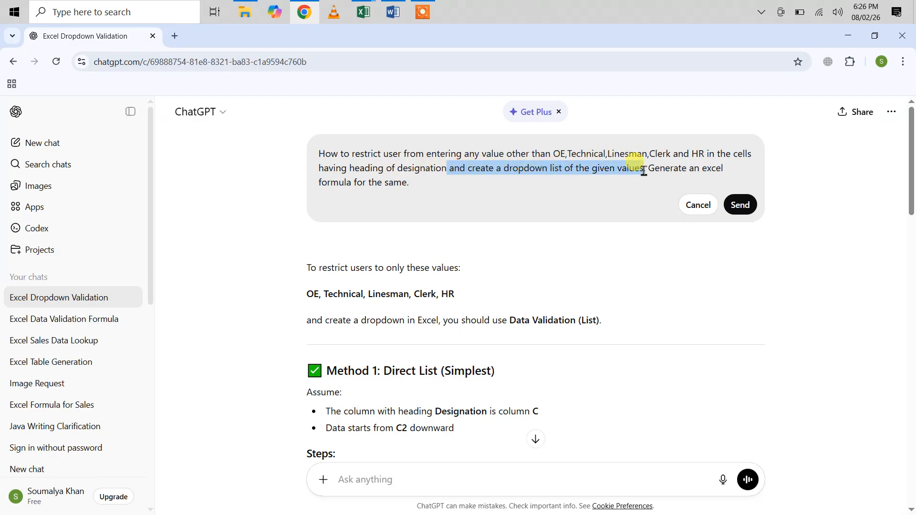
key("BackSpace")
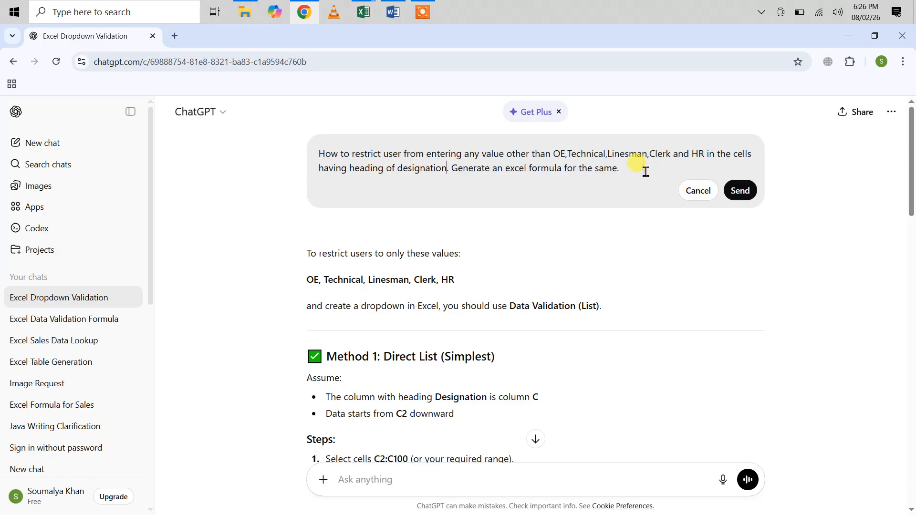
left_click(740, 192)
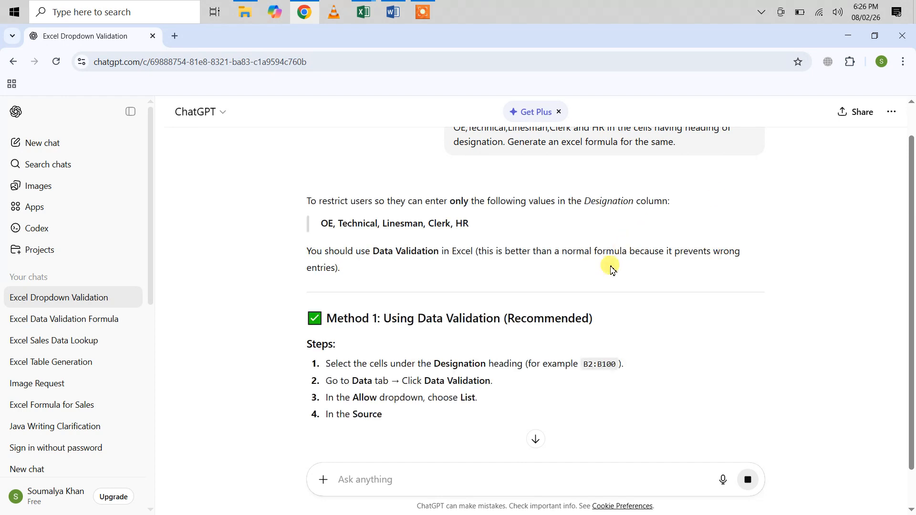
Examine the revised reply's Data Validation list method and its custom Excel formula method for the Designation cells
scroll(605, 282, "down", 2)
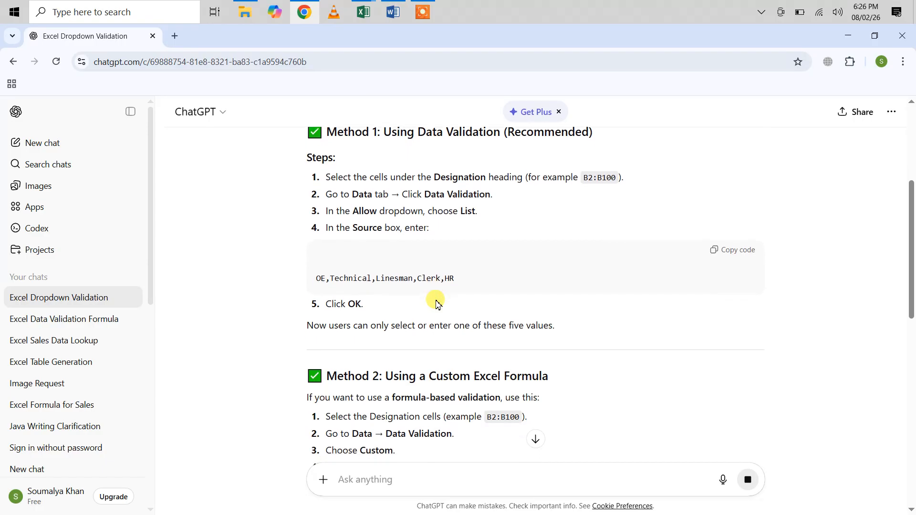
scroll(437, 303, "up", 2)
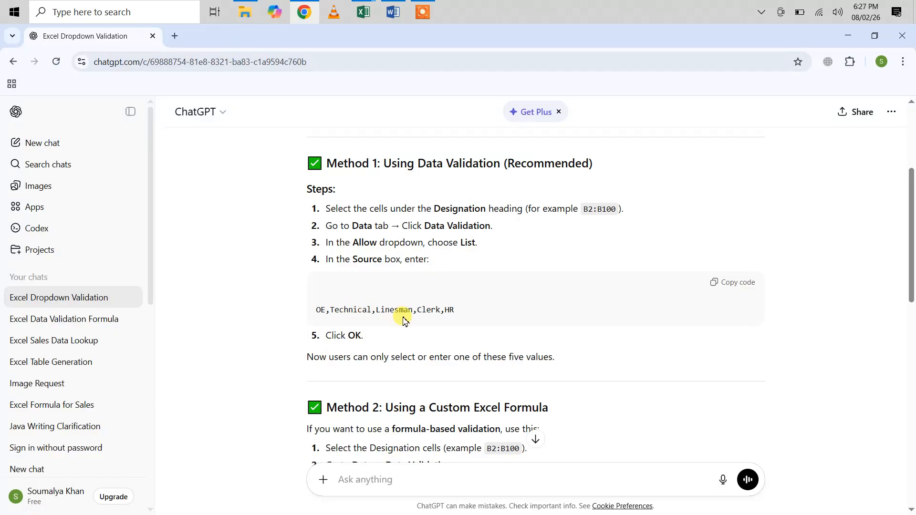
scroll(470, 249, "up", 4)
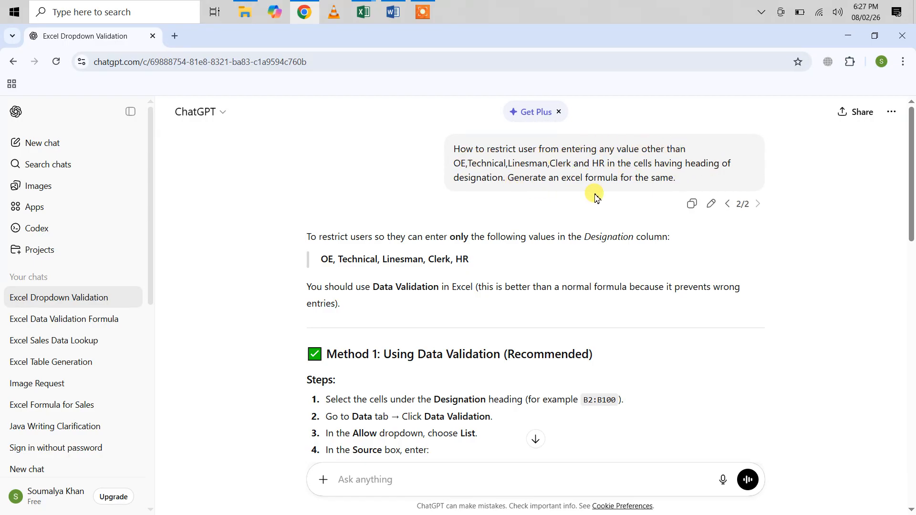
scroll(593, 209, "down", 6)
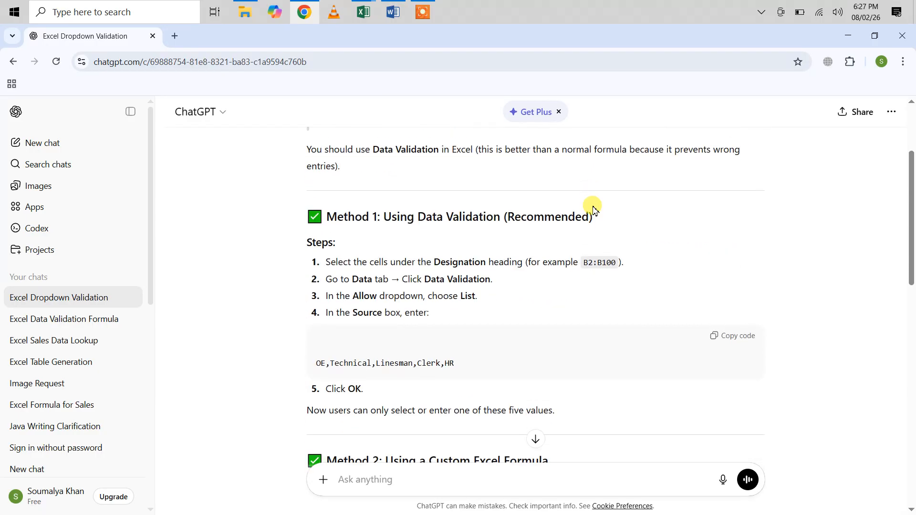
scroll(594, 209, "down", 4)
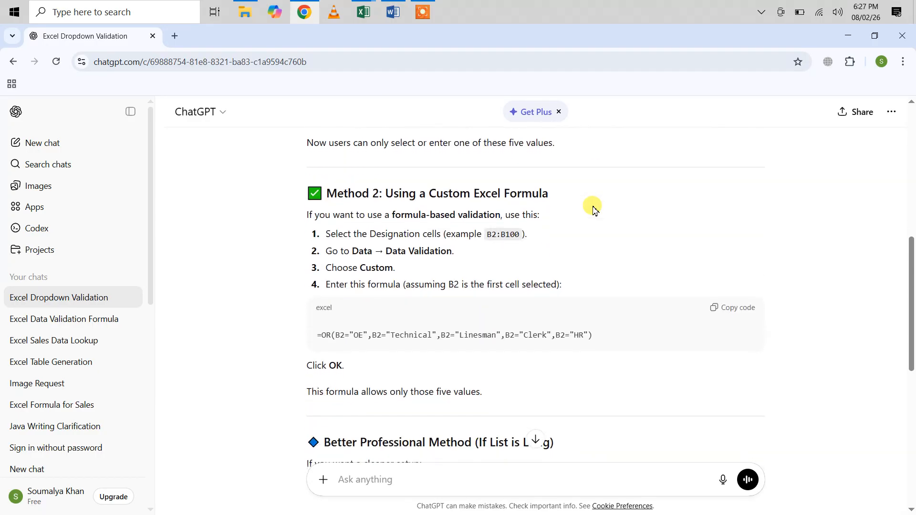
scroll(424, 216, "up", 1)
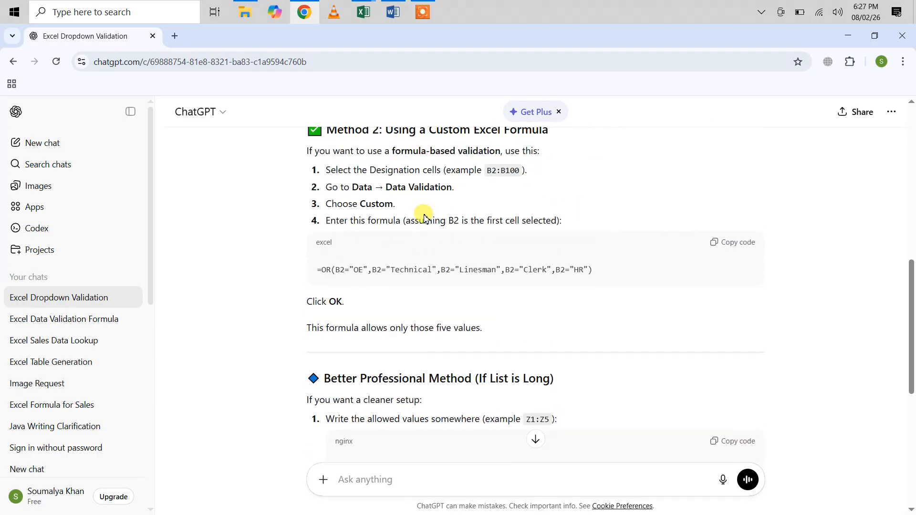
scroll(415, 214, "down", 1)
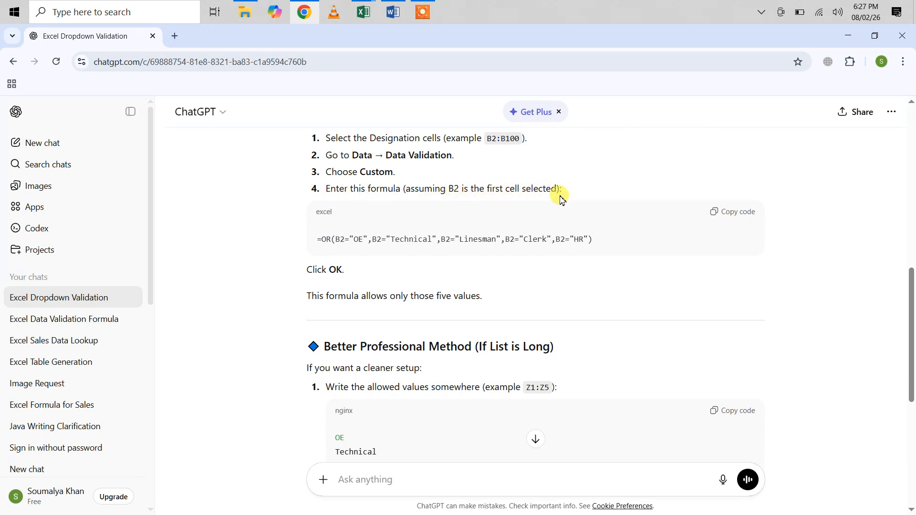
Switch to Excel, enter the heading Designation in cell E1 and widen column E to fit it
left_click(363, 8)
left_click(424, 59)
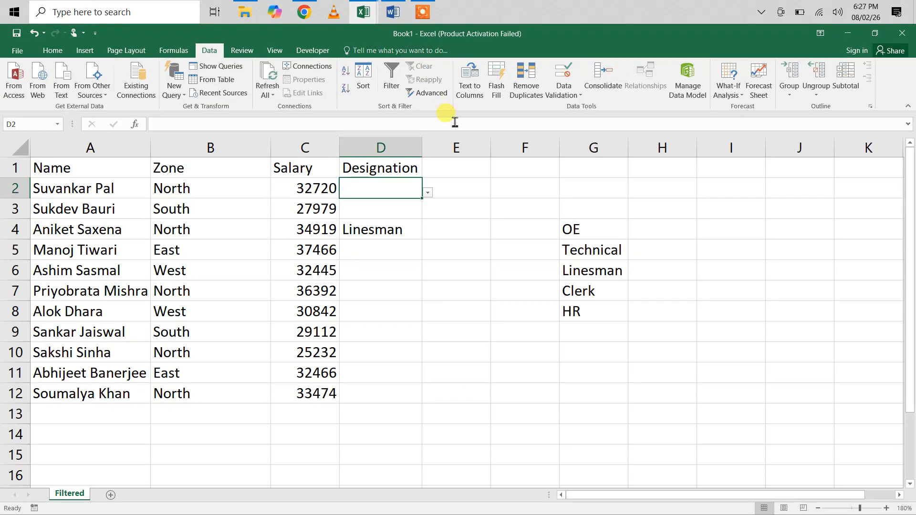
left_click(449, 176)
type("Designation")
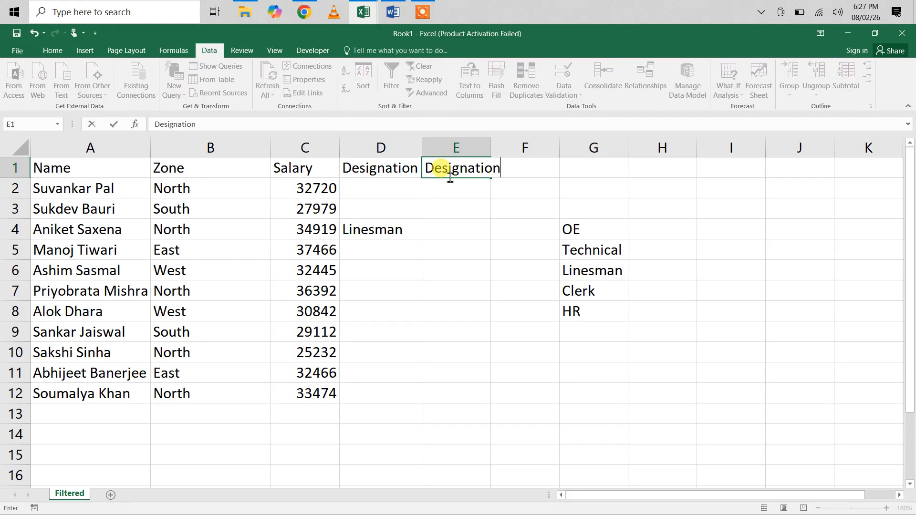
key("Return")
left_click_drag(493, 150, 515, 151)
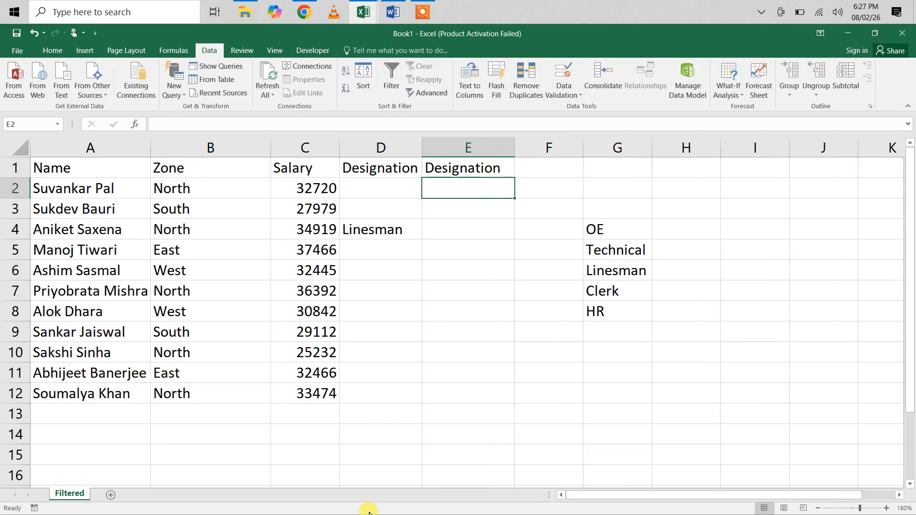
Check the cell references in ChatGPT's custom formula against the new Designation column in the Excel sheet
left_click(308, 12)
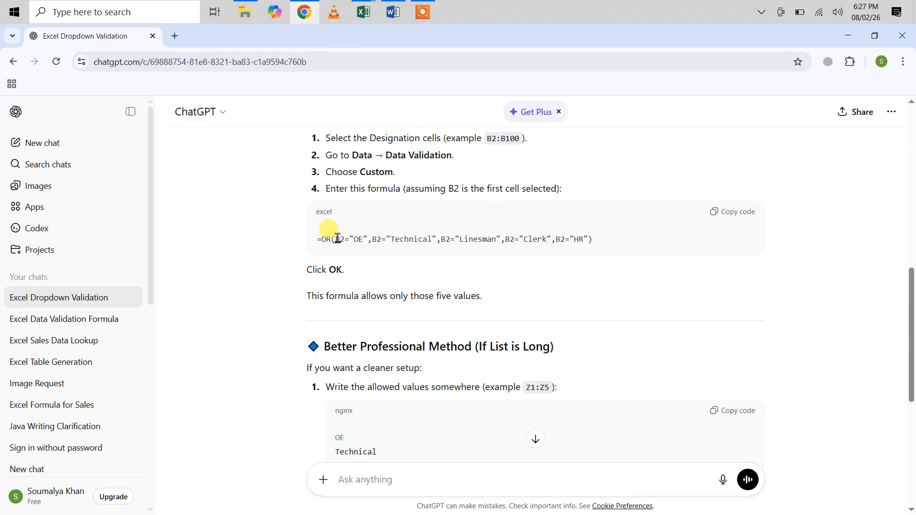
scroll(673, 159, "up", 7)
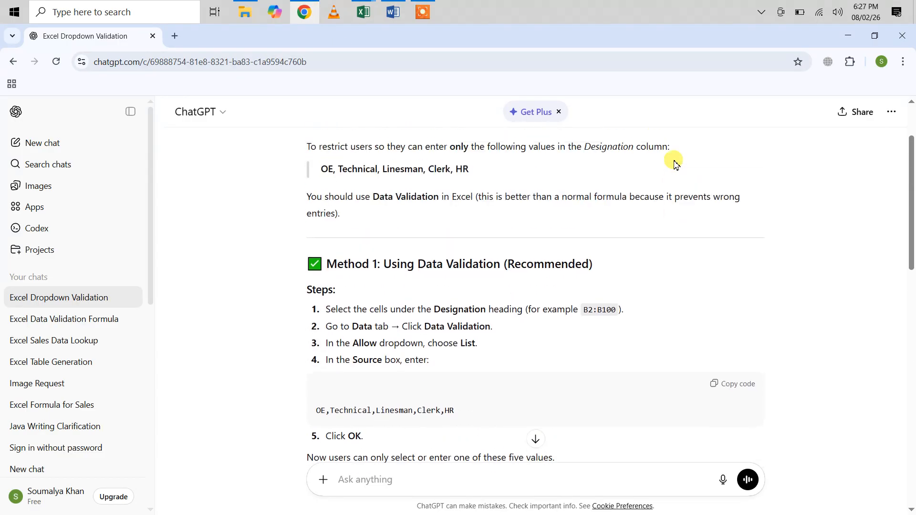
mouse_move(363, 11)
left_click(419, 62)
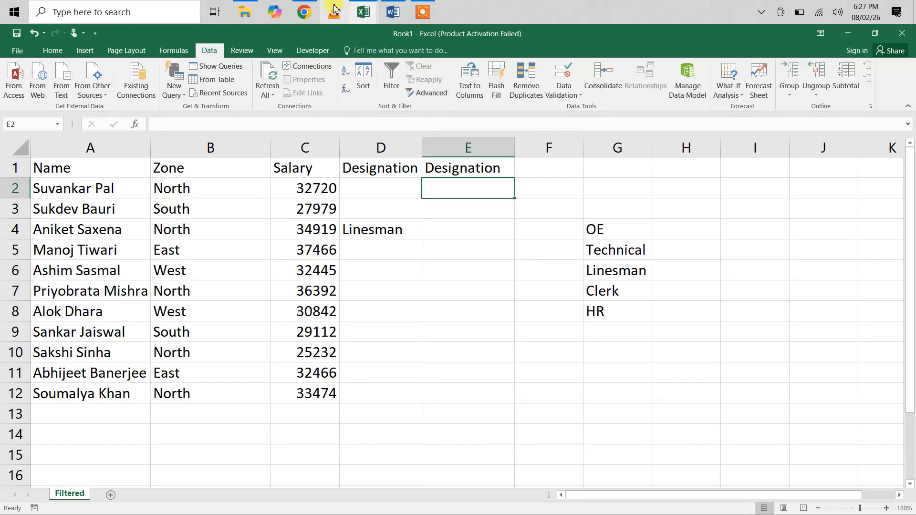
left_click(307, 10)
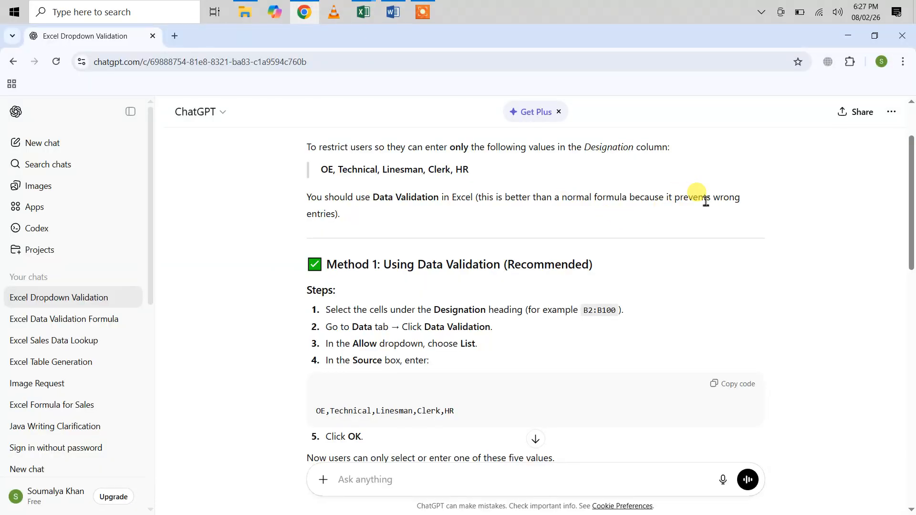
In ChatGPT, add "which is in cell E2" after "heading of designation" in the sent prompt and resubmit it
scroll(706, 201, "up", 2)
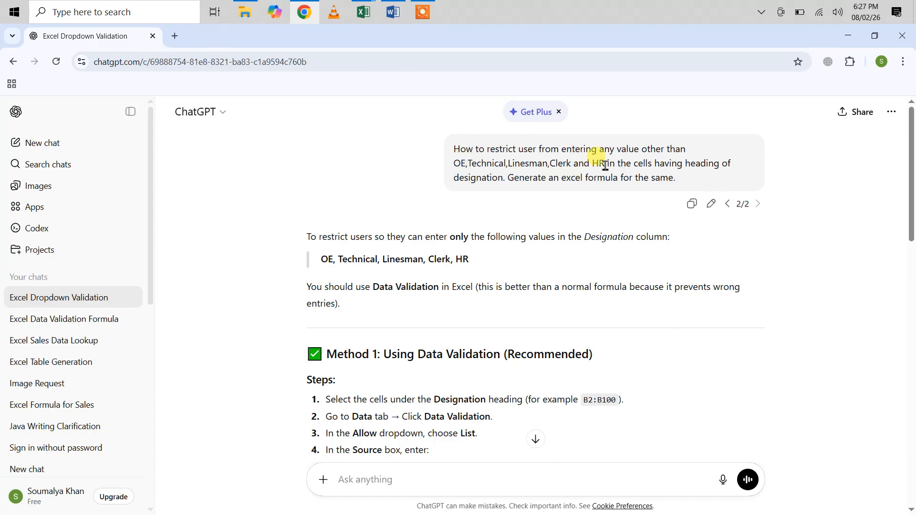
left_click(710, 203)
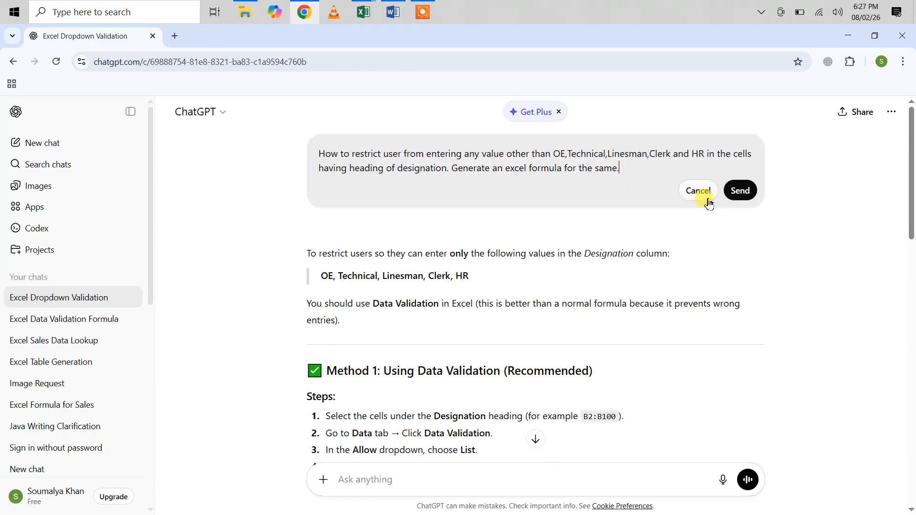
left_click(449, 171)
type("which is i")
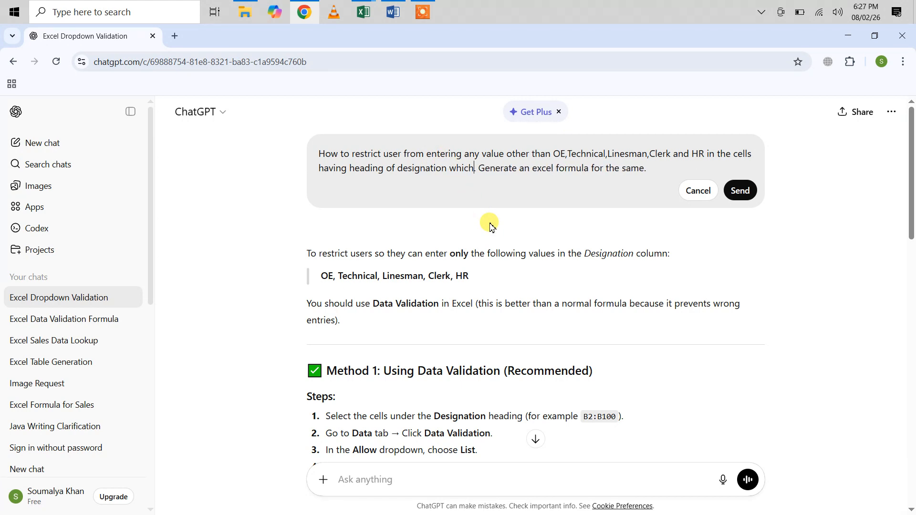
type("n cell")
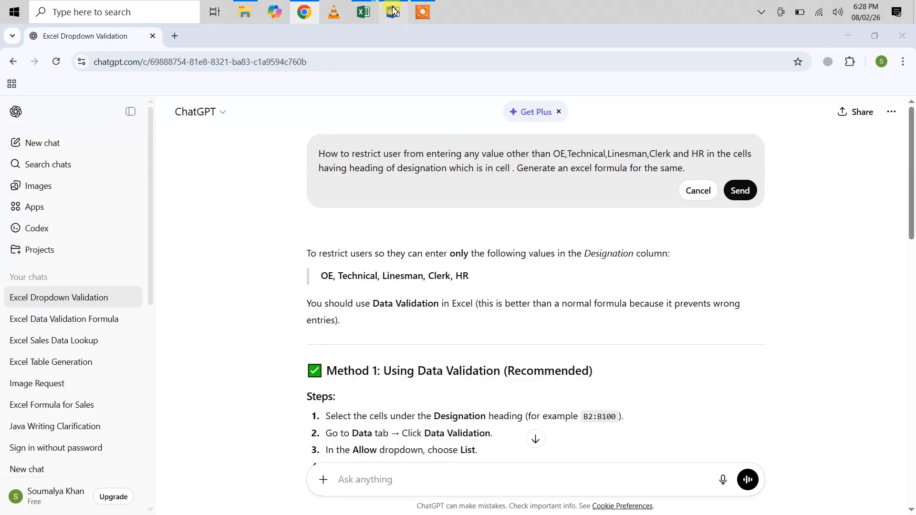
left_click(392, 12)
mouse_move(363, 11)
left_click(438, 59)
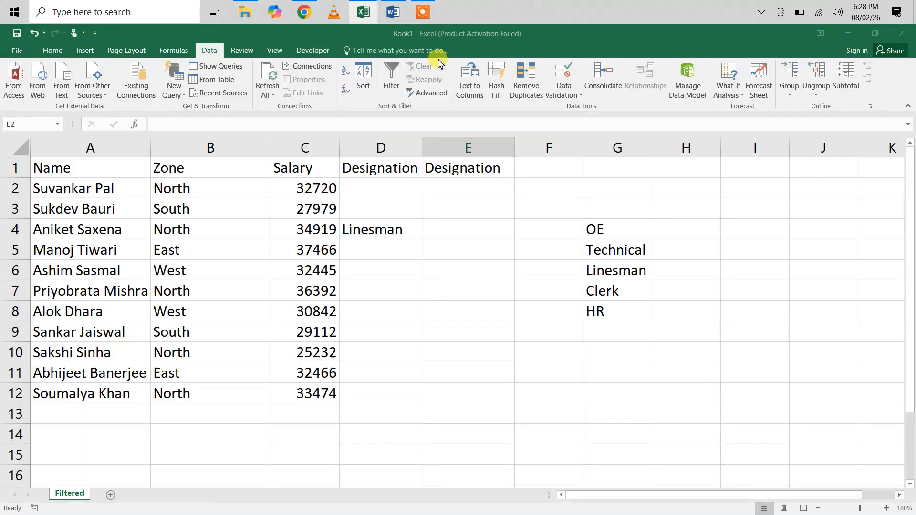
left_click(304, 10)
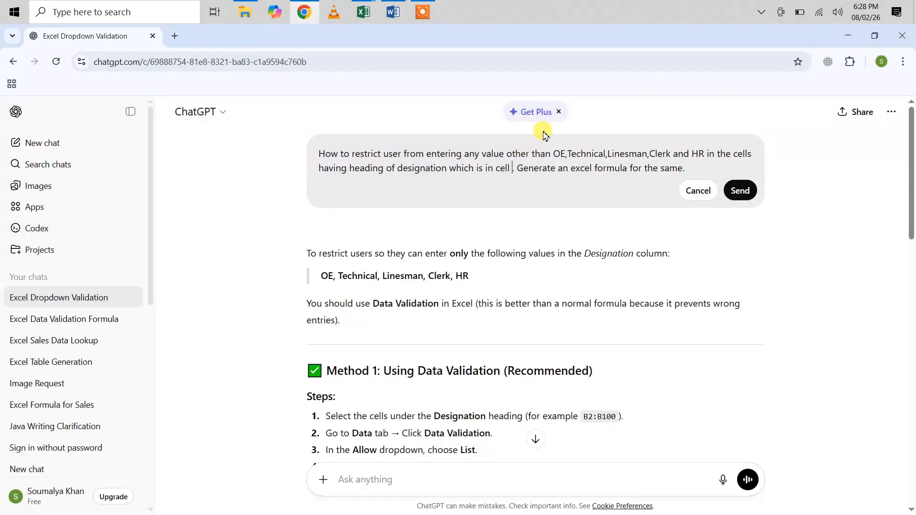
type("E2")
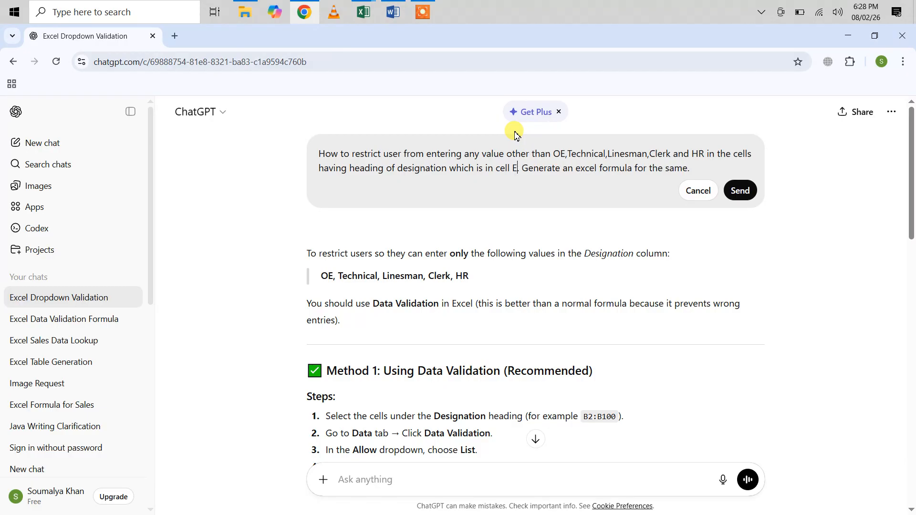
left_click(740, 191)
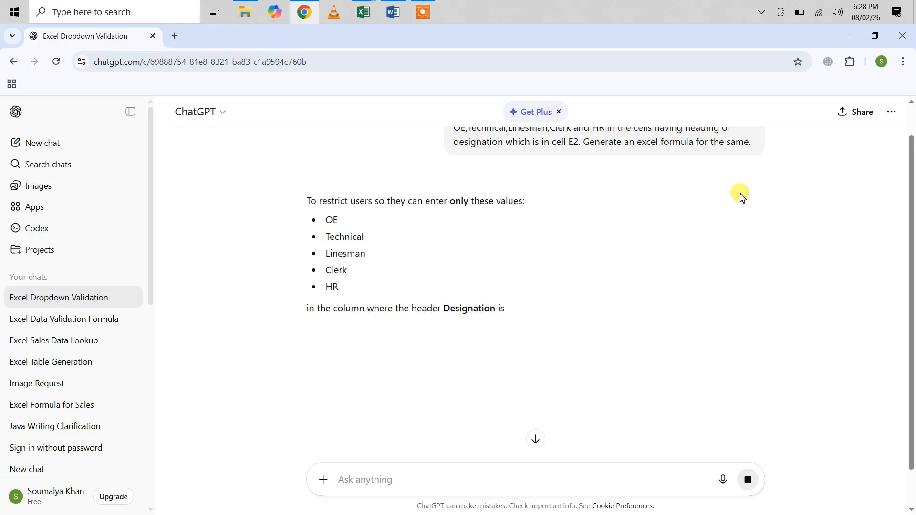
Examine the new reply's list validation and custom formula methods for the Designation column
scroll(615, 241, "down", 2)
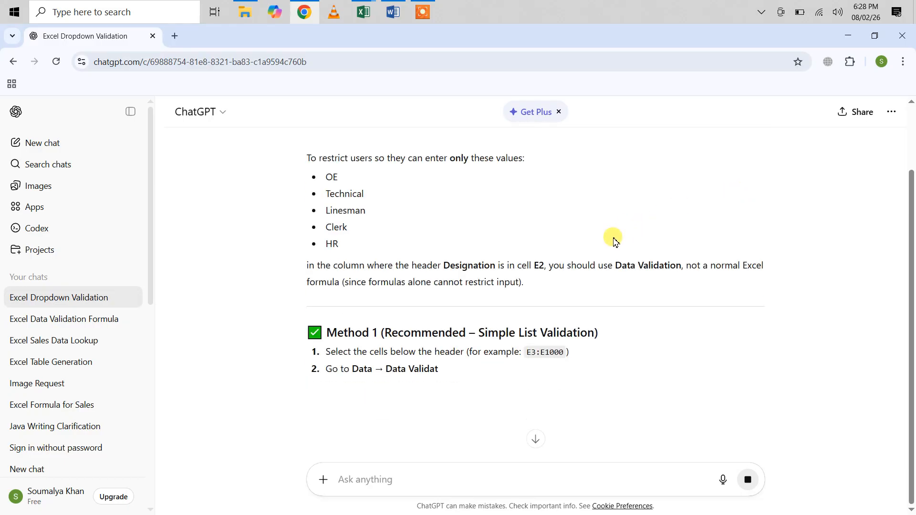
scroll(615, 241, "down", 6)
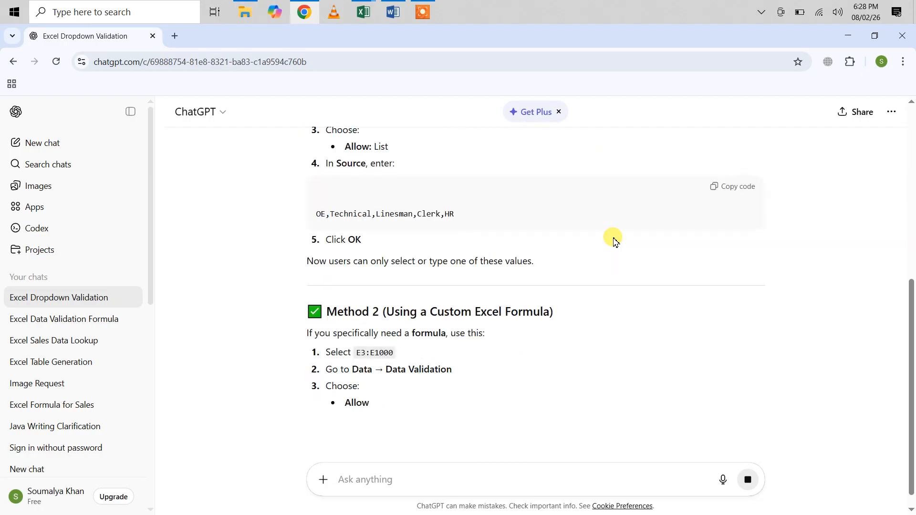
scroll(615, 241, "down", 3)
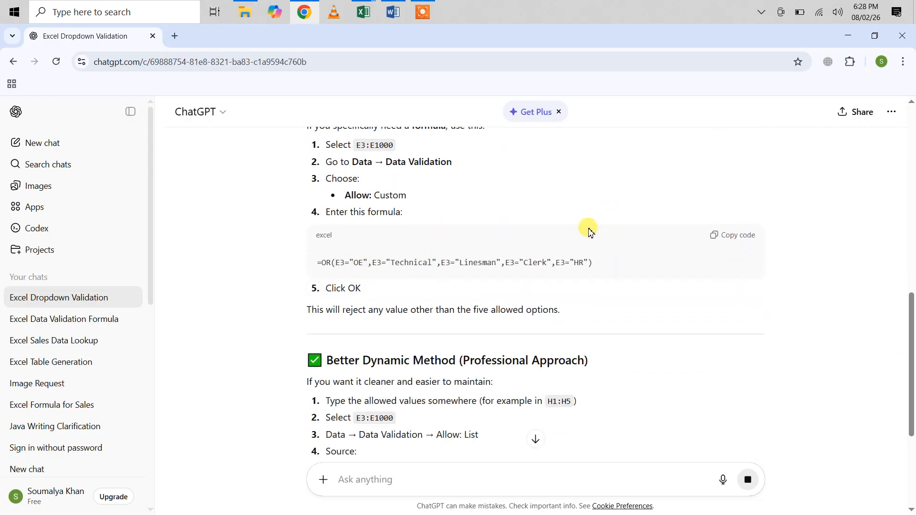
scroll(589, 230, "up", 9)
scroll(589, 230, "up", 2)
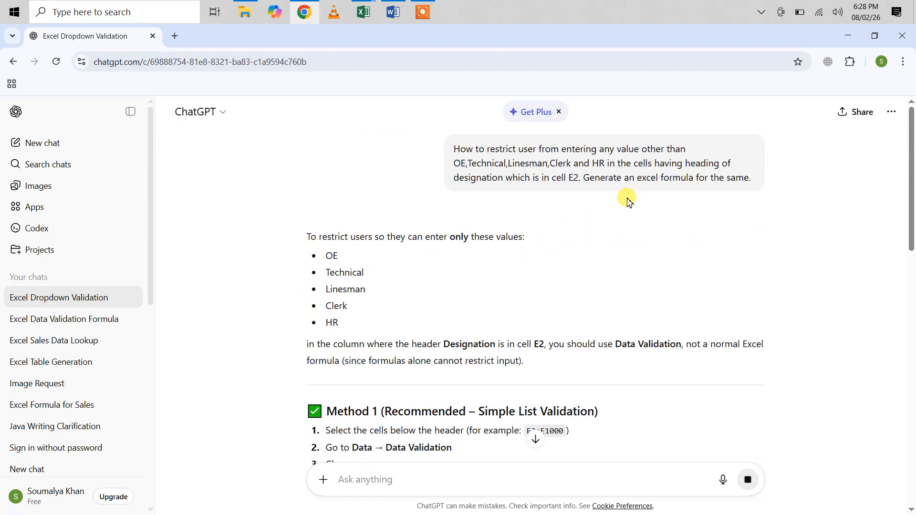
Compare the custom formula in the previous version of the prompt's reply, then return to the version mentioning cell E2
mouse_move(716, 199)
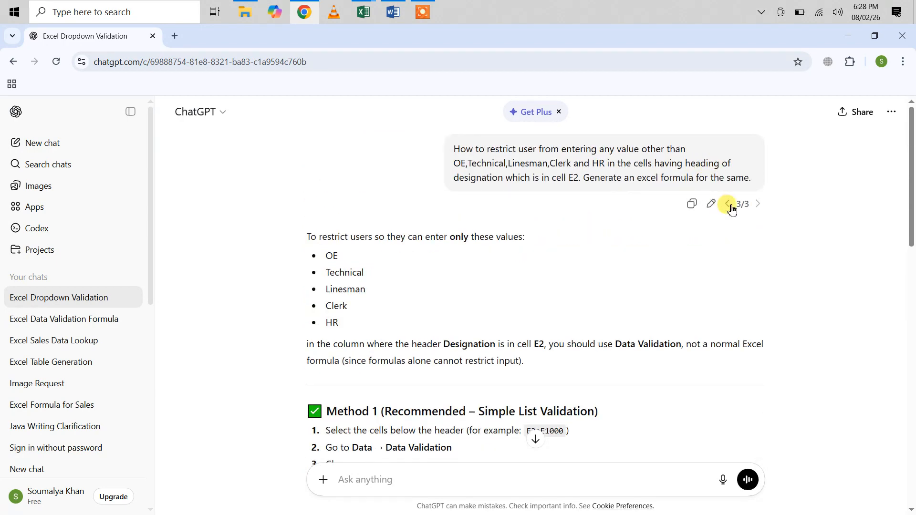
left_click(730, 206)
scroll(597, 310, "down", 10)
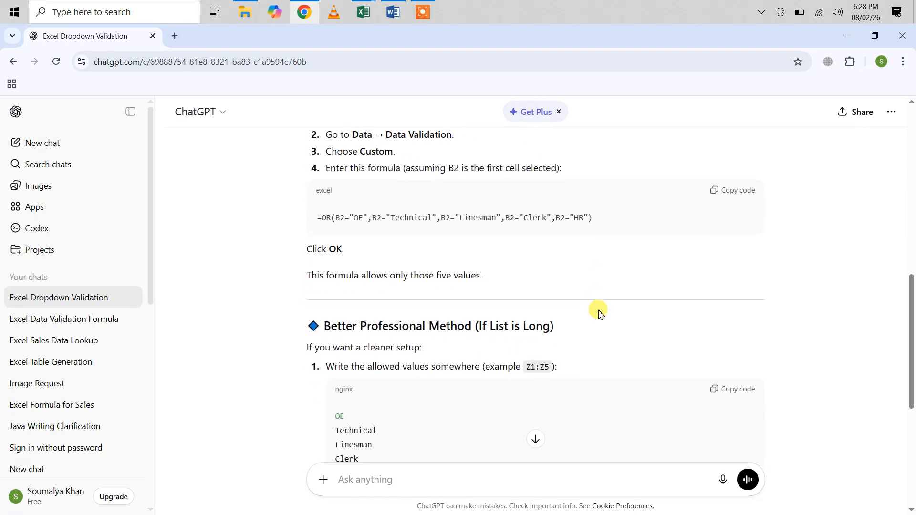
scroll(599, 313, "up", 1)
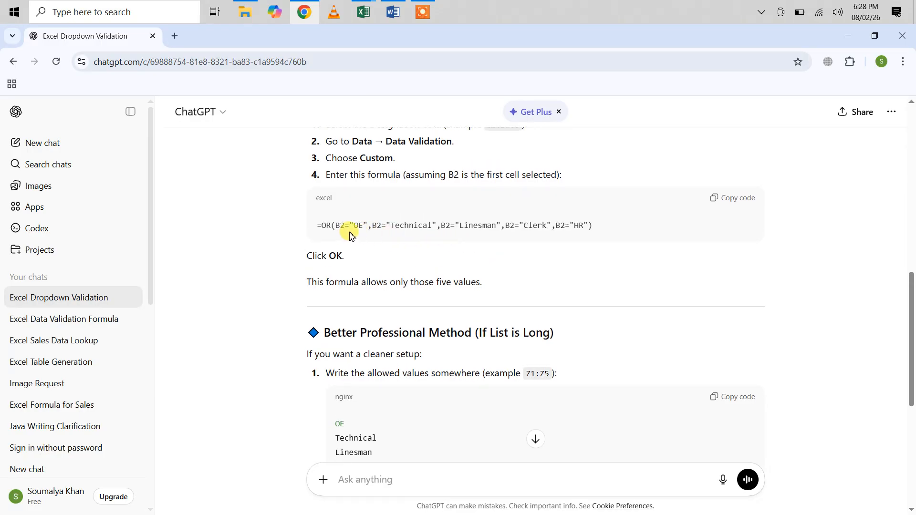
scroll(672, 241, "up", 10)
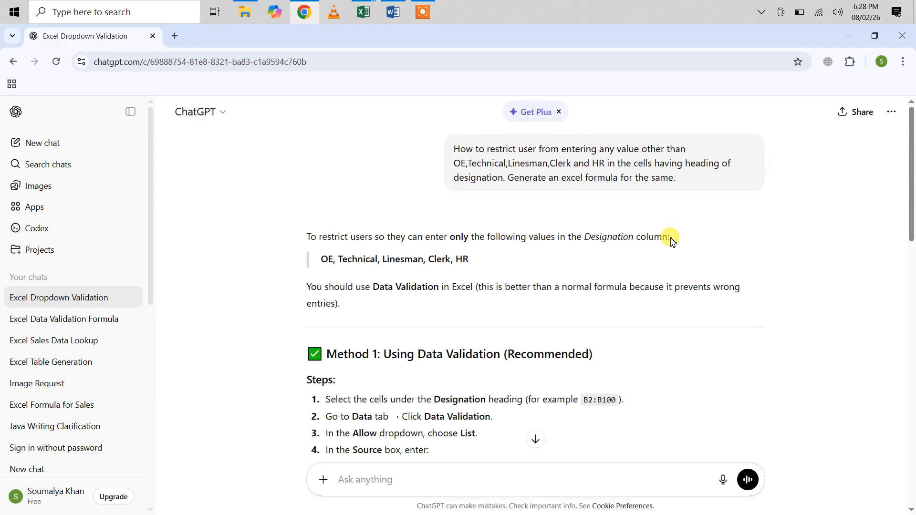
mouse_move(717, 203)
left_click(759, 205)
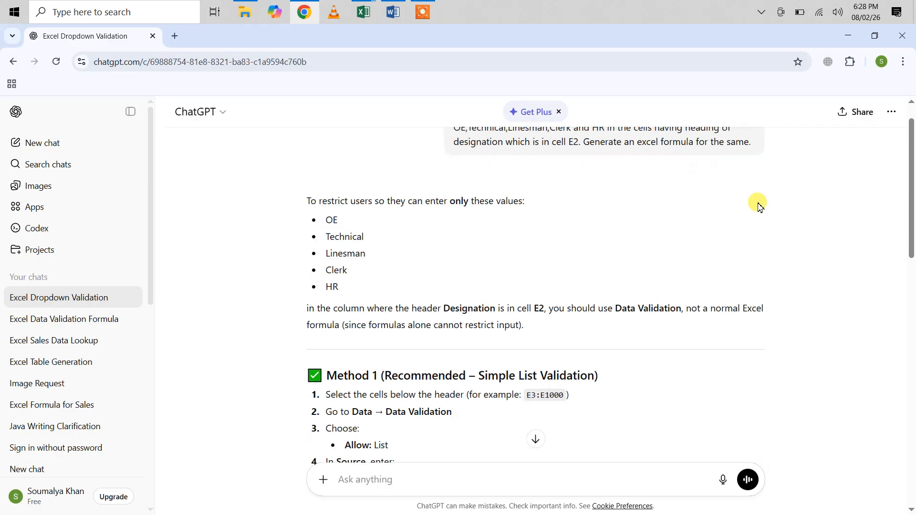
Review the reply for the E2 prompt and copy its custom formula =OR(E3="OE",E3="Technical",E3="Linesman",E3="Clerk",E3="HR")
scroll(637, 170, "up", 1)
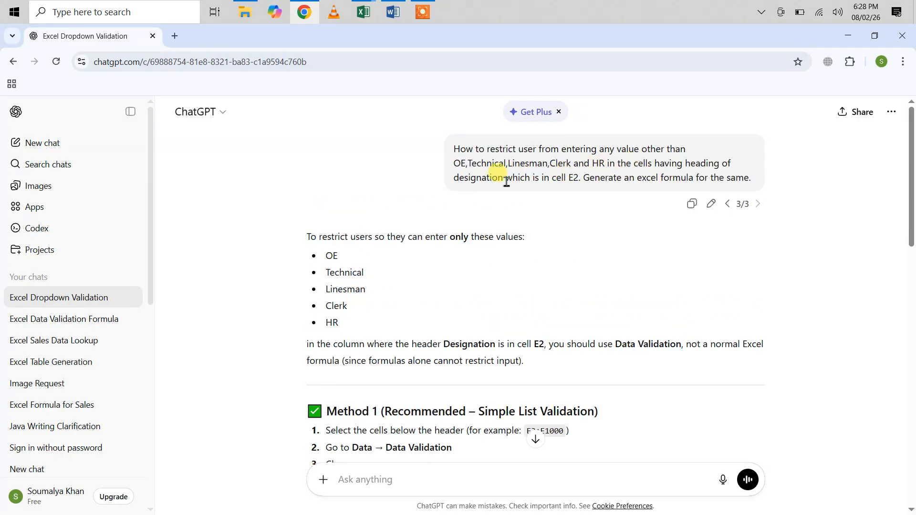
scroll(587, 289, "down", 8)
scroll(590, 288, "down", 2)
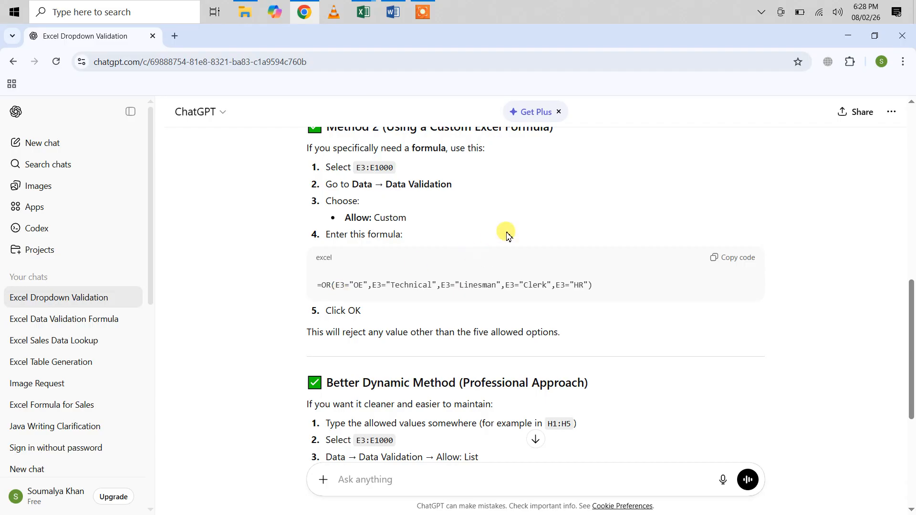
scroll(507, 234, "up", 10)
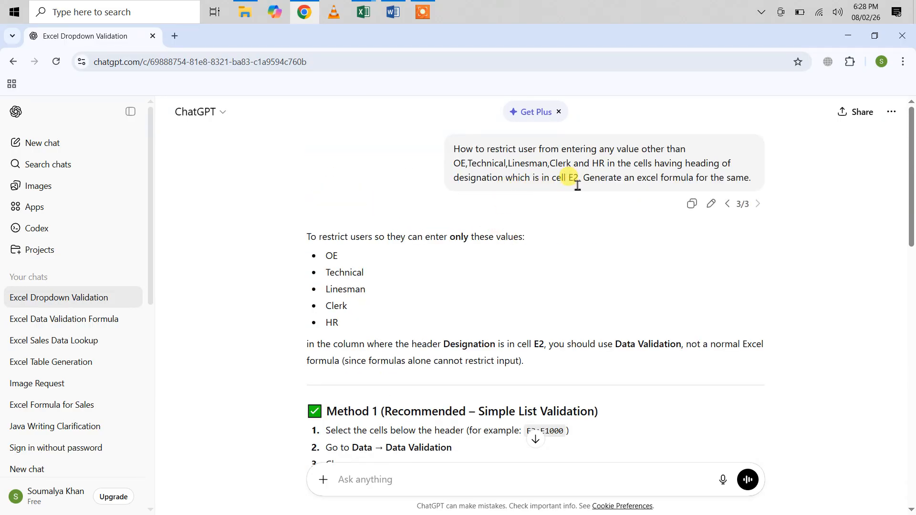
scroll(606, 330, "down", 10)
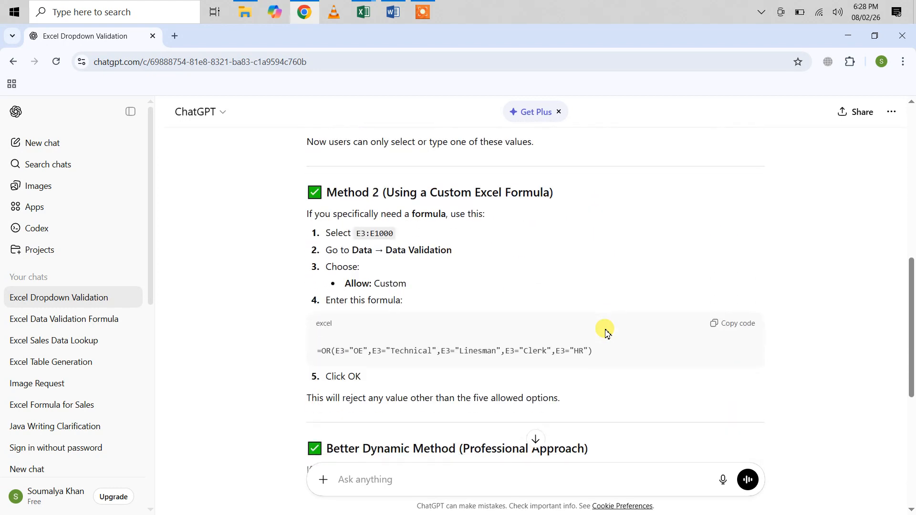
left_click(715, 325)
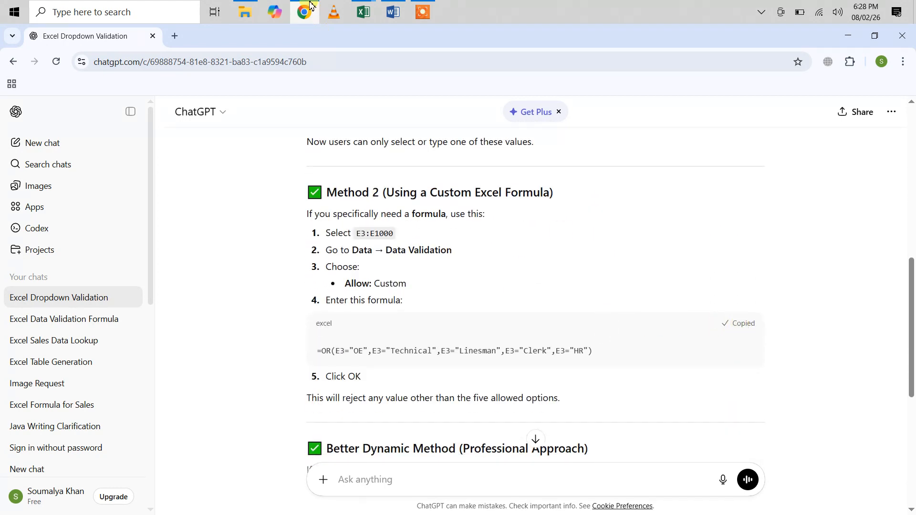
Switch to Excel and try to give cell E2 a List validation with the copied OR formula as its source
mouse_move(360, 17)
left_click(420, 67)
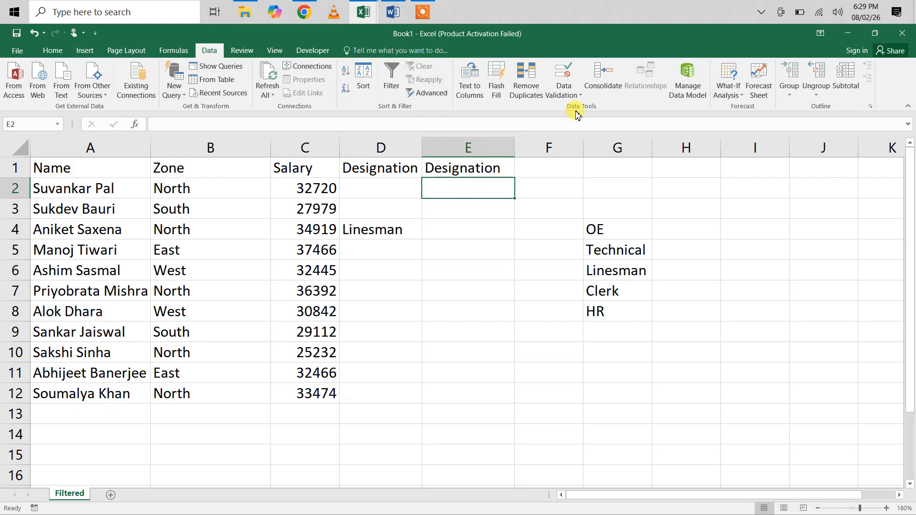
left_click(564, 93)
left_click(579, 109)
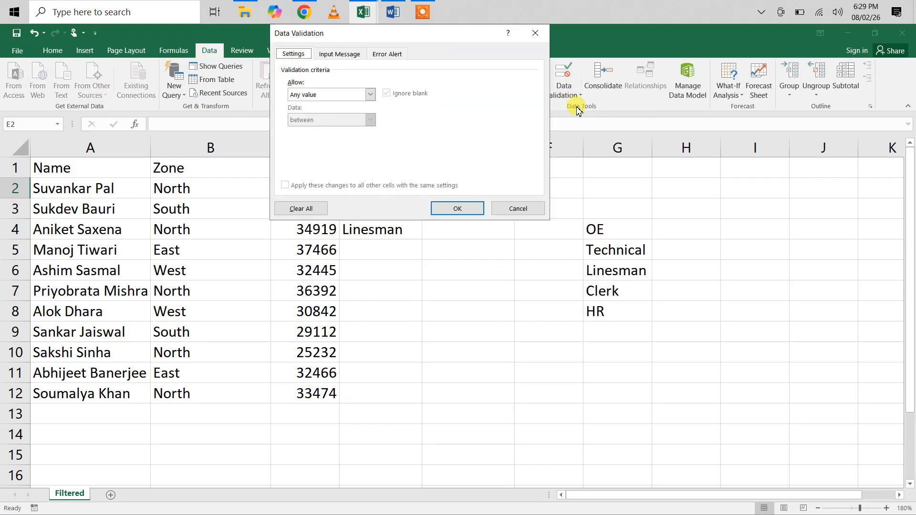
left_click(370, 96)
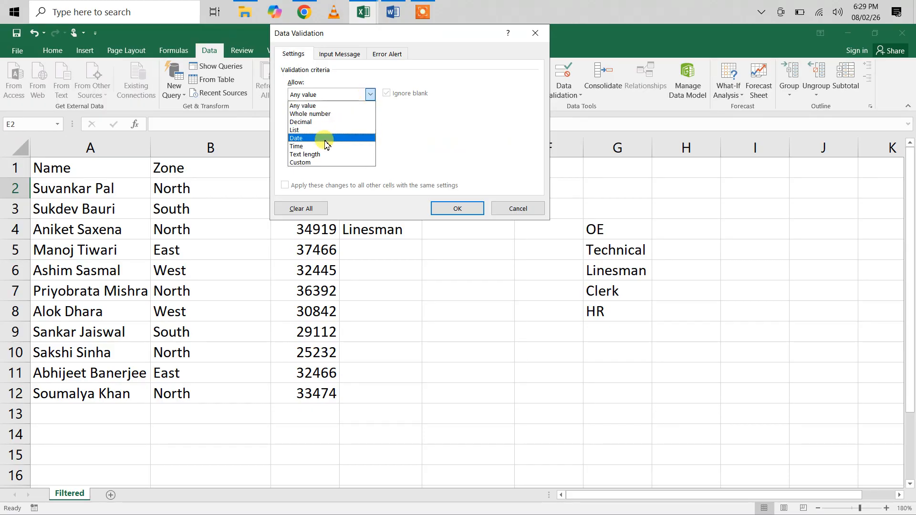
left_click(302, 130)
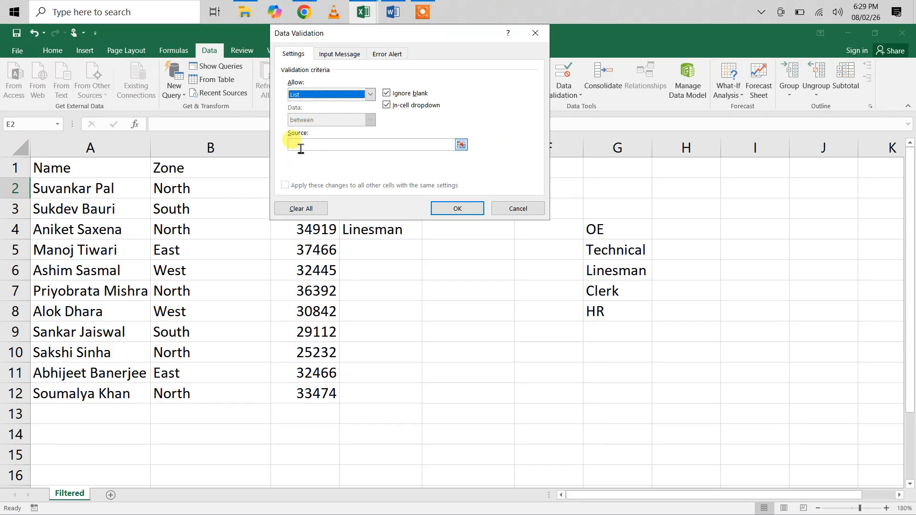
left_click(301, 148)
key("ctrl+v")
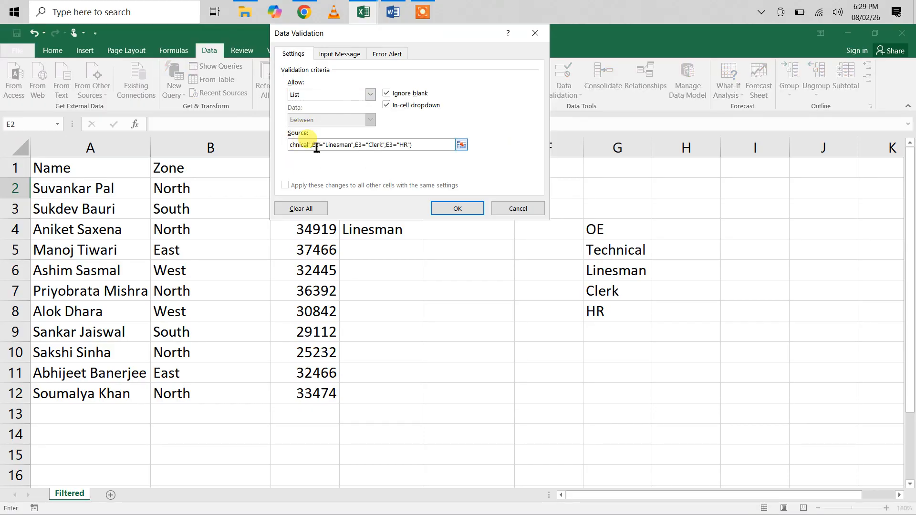
type("+")
key("Left")
key("Left")
key("Left")
key("Left")
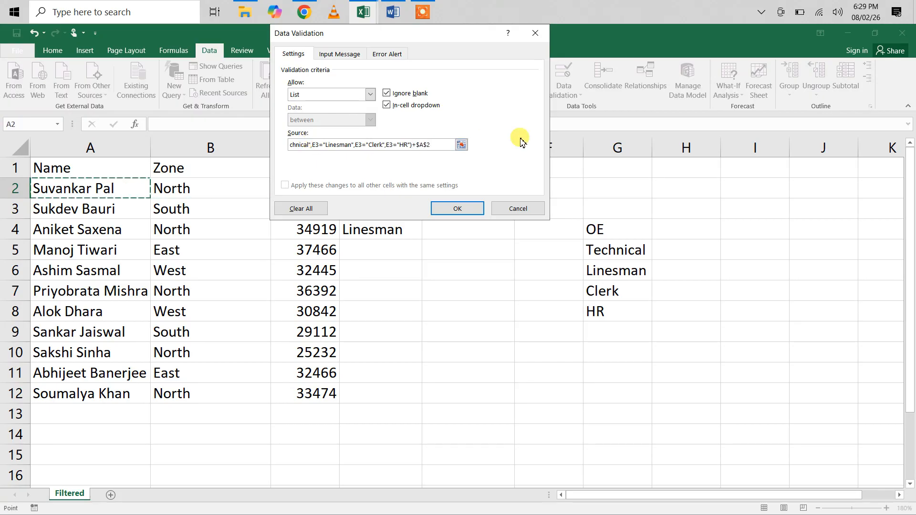
key("Return")
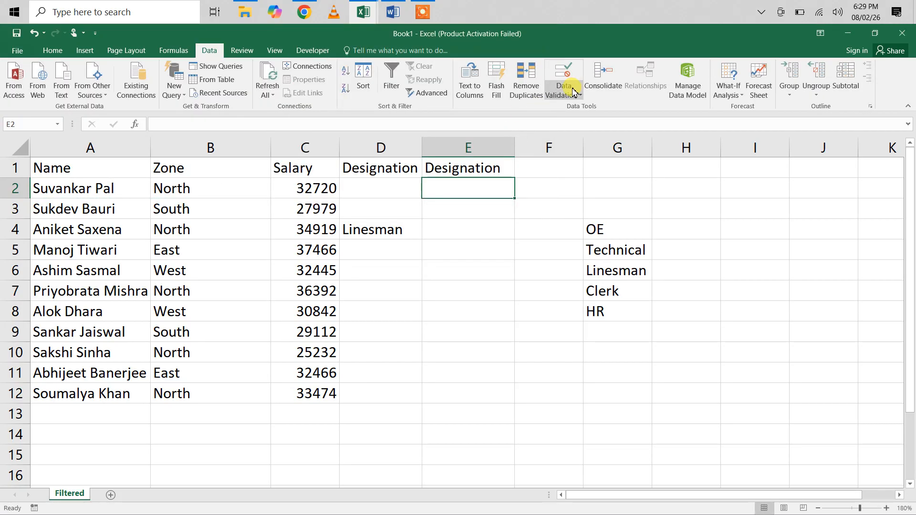
Enter the copied formula =OR(E3="OE",E3="Technical",E3="Linesman",E3="Clerk",E3="HR") in cell H4
double_click(671, 231)
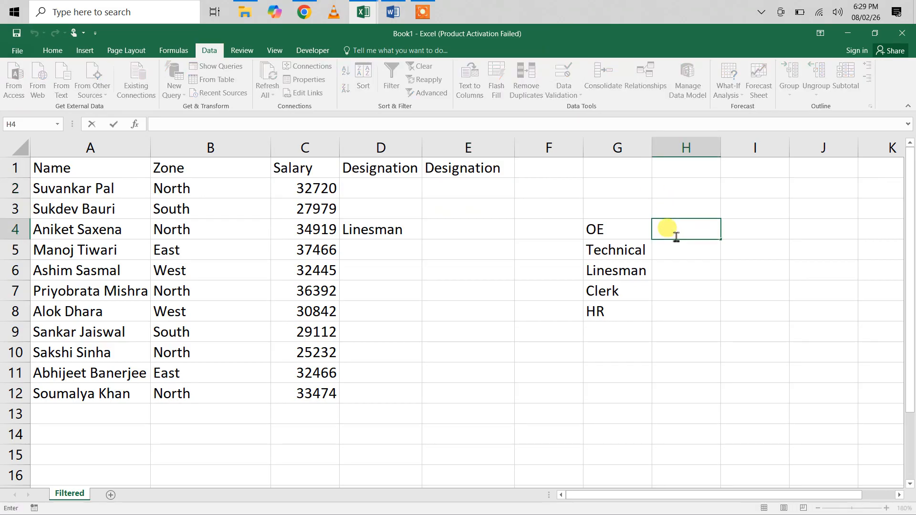
key("ctrl+v")
key("ctrl+Return")
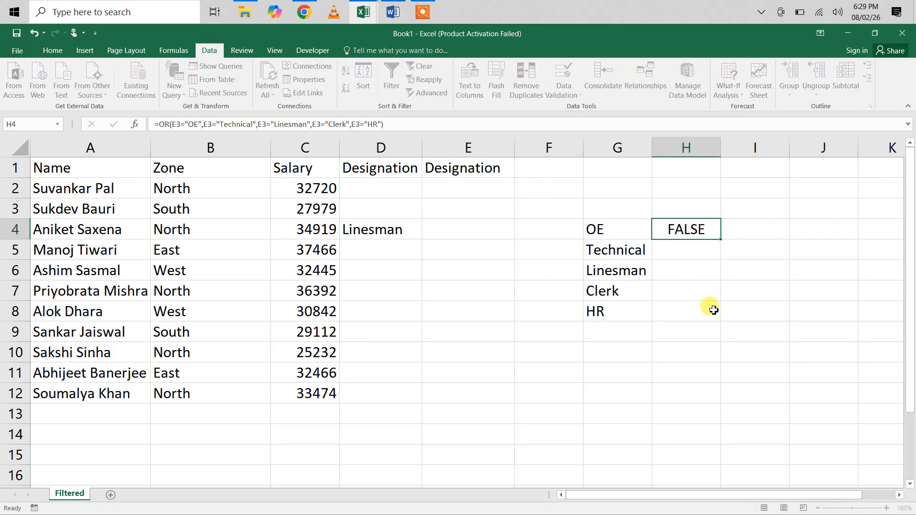
key("Return")
left_click(696, 221)
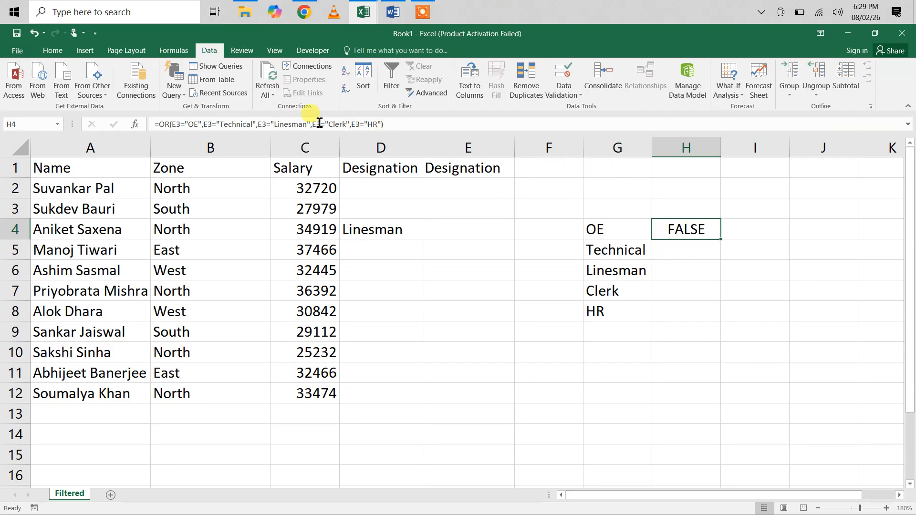
left_click(396, 123)
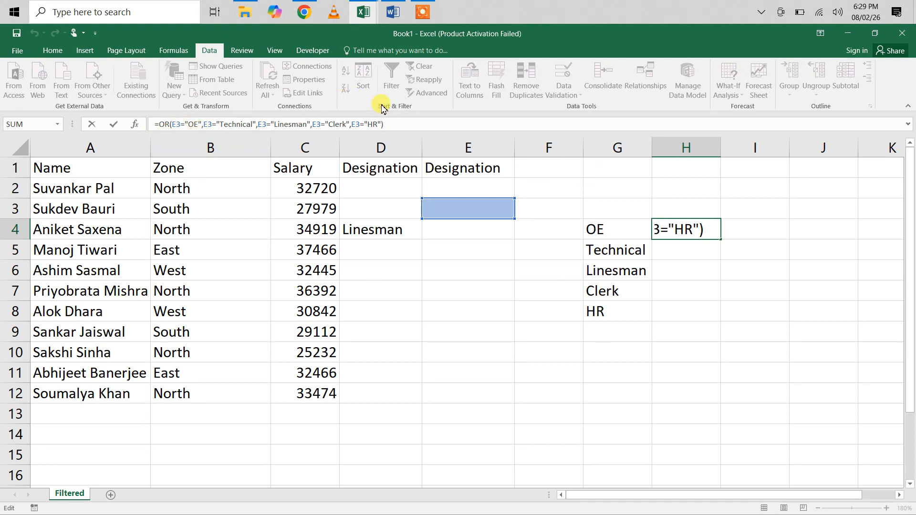
left_click_drag(396, 123, 149, 128)
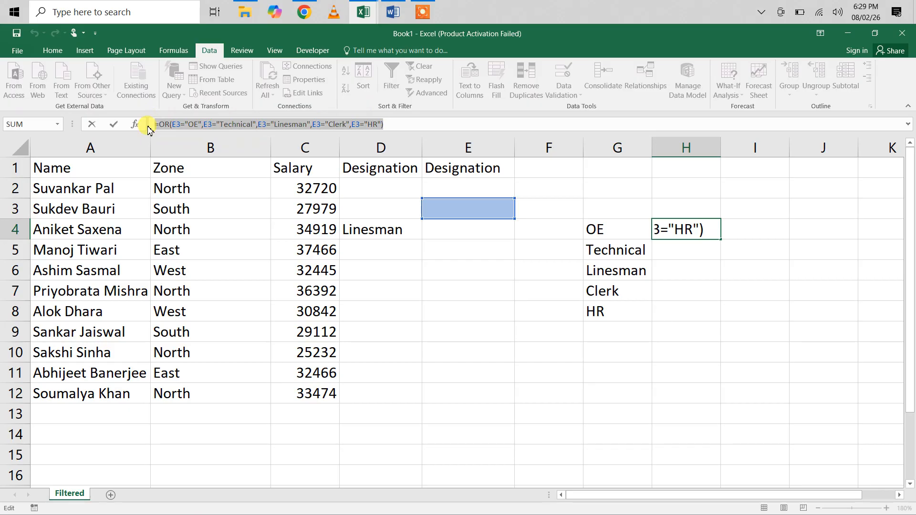
type("=")
left_click(466, 328)
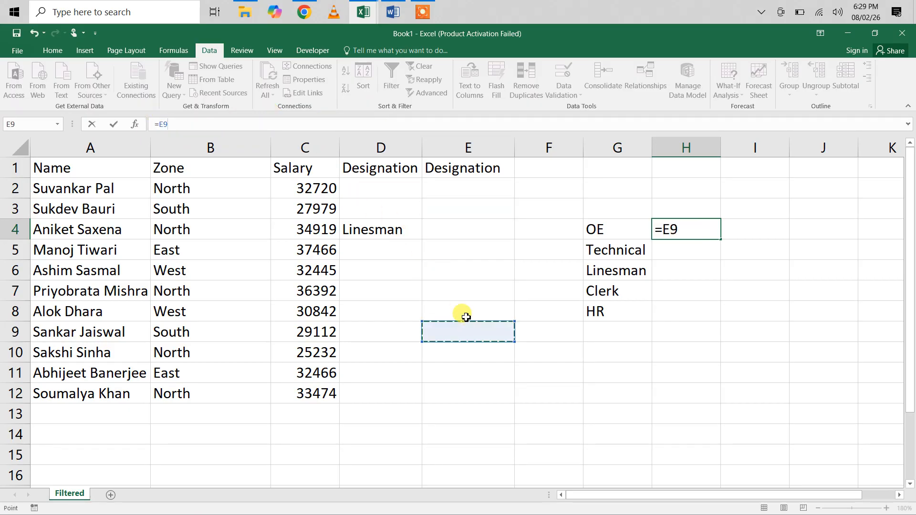
key("Escape")
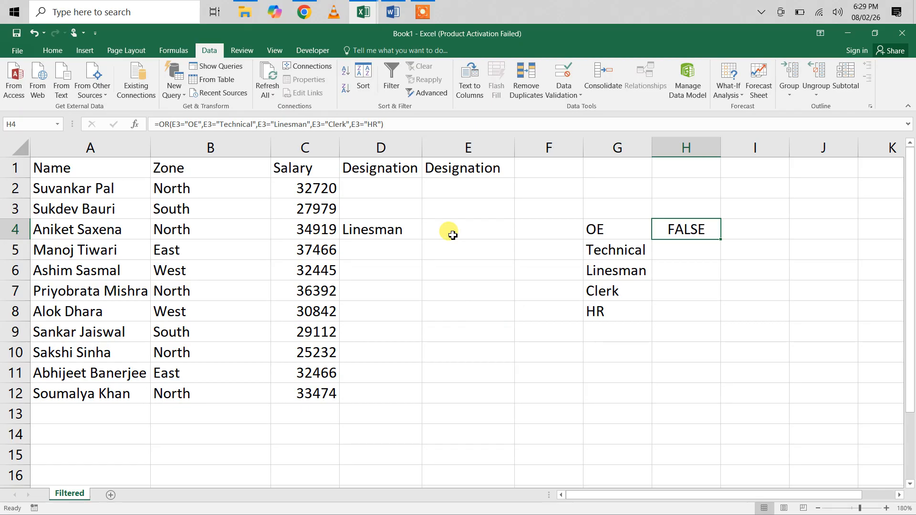
Try to apply a List validation to cell E3 with the OR formula for the five designations as its source
left_click(451, 204)
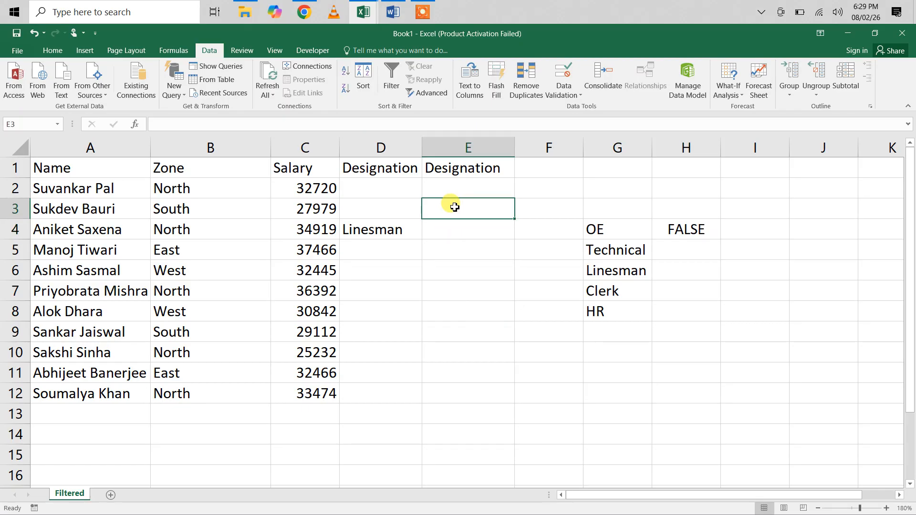
left_click(572, 95)
left_click(564, 108)
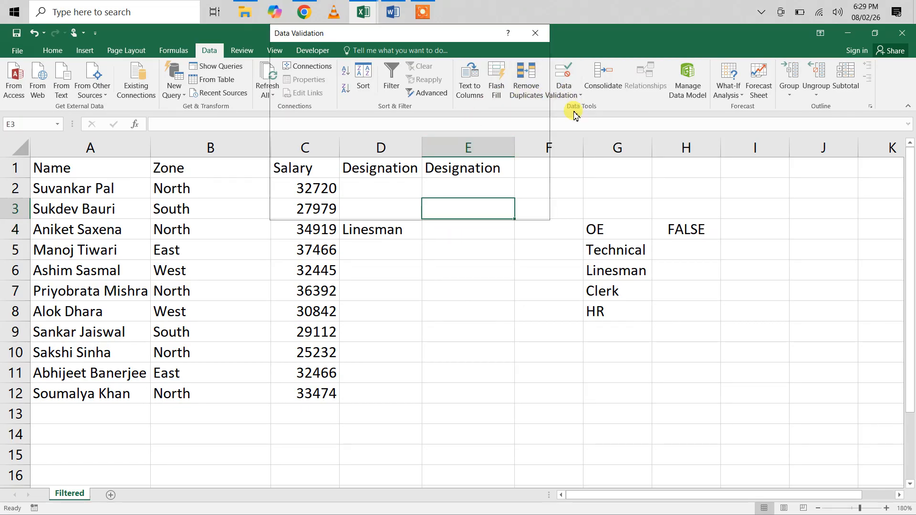
left_click(371, 95)
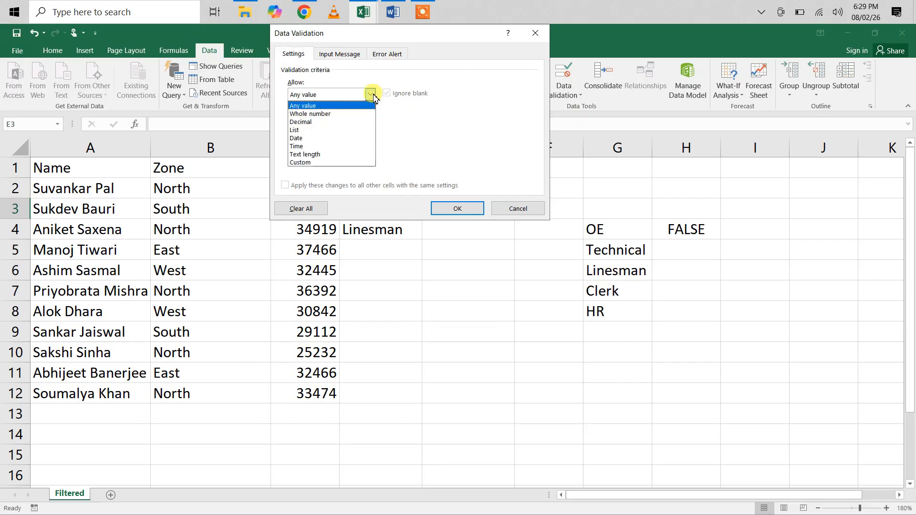
left_click(325, 126)
left_click(305, 147)
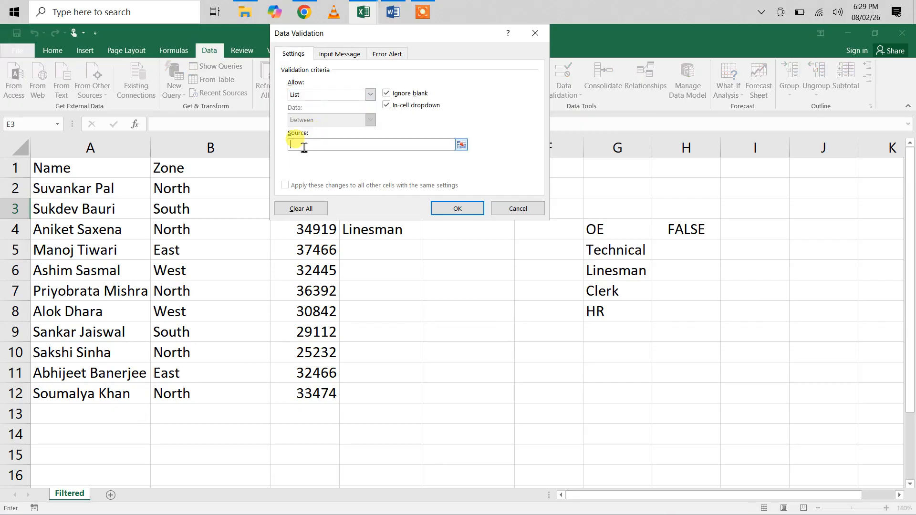
key("ctrl+v")
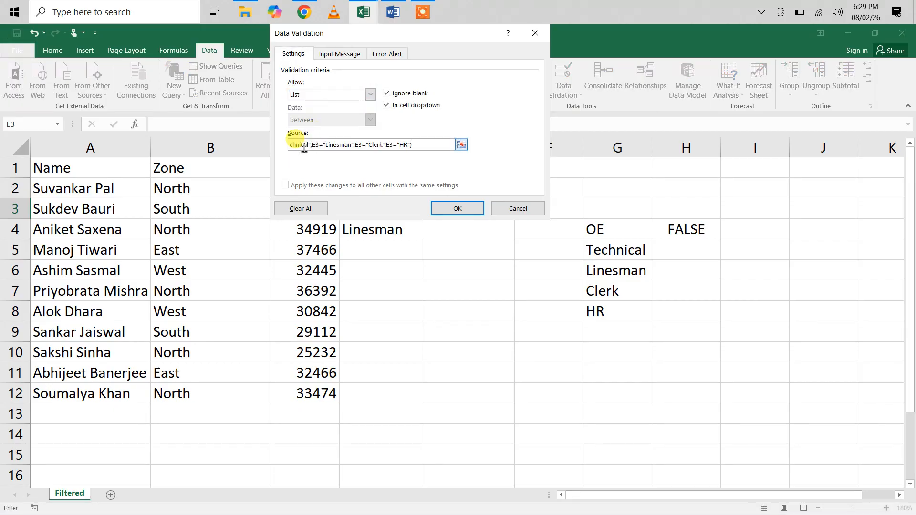
left_click(470, 212)
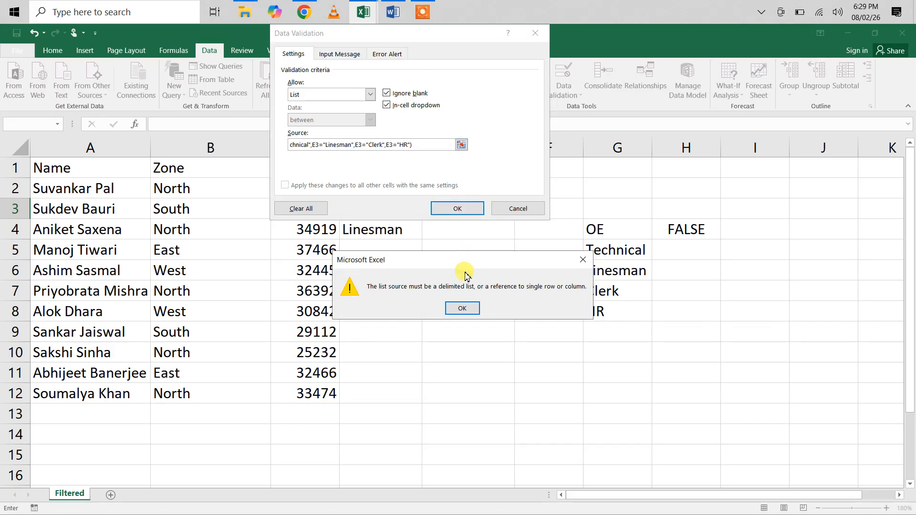
left_click(462, 309)
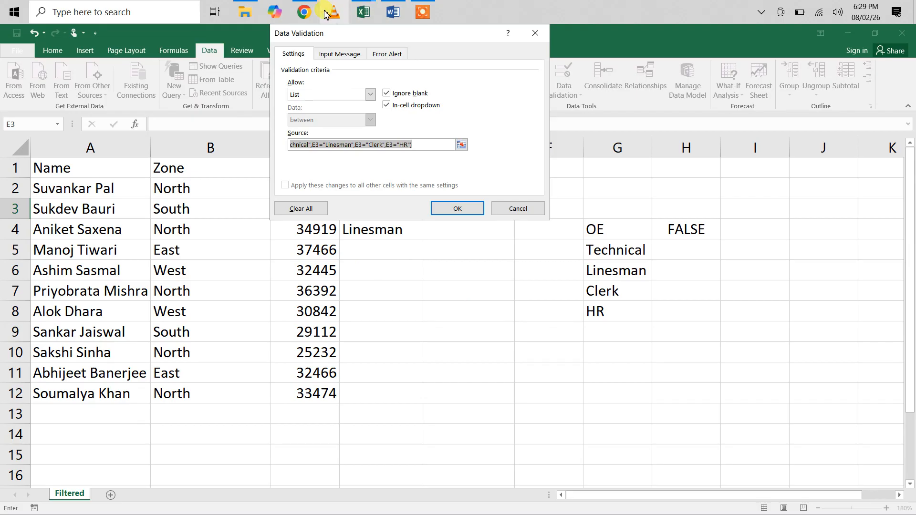
Recheck Method 2 in ChatGPT, then in Excel set E3's validation to Custom with the pasted OR formula and fill it down to E12
left_click(301, 5)
scroll(501, 280, "up", 1)
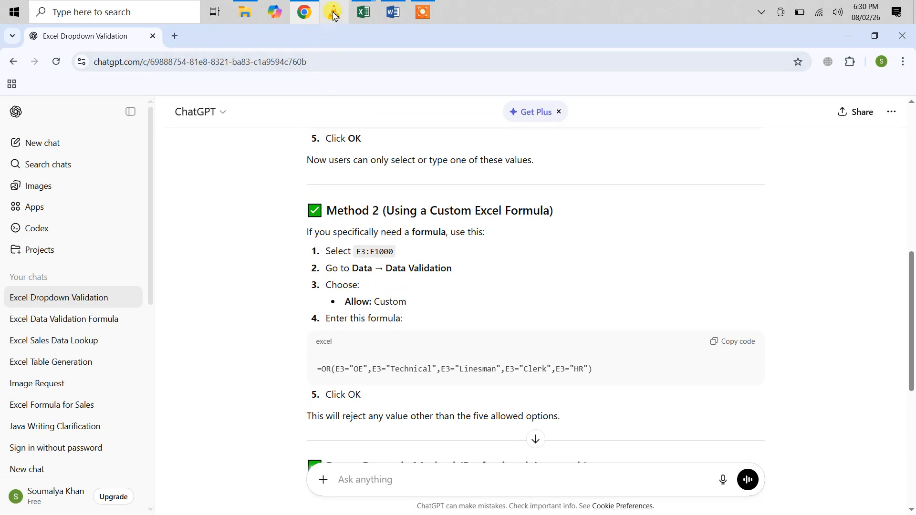
mouse_move(364, 5)
left_click(420, 54)
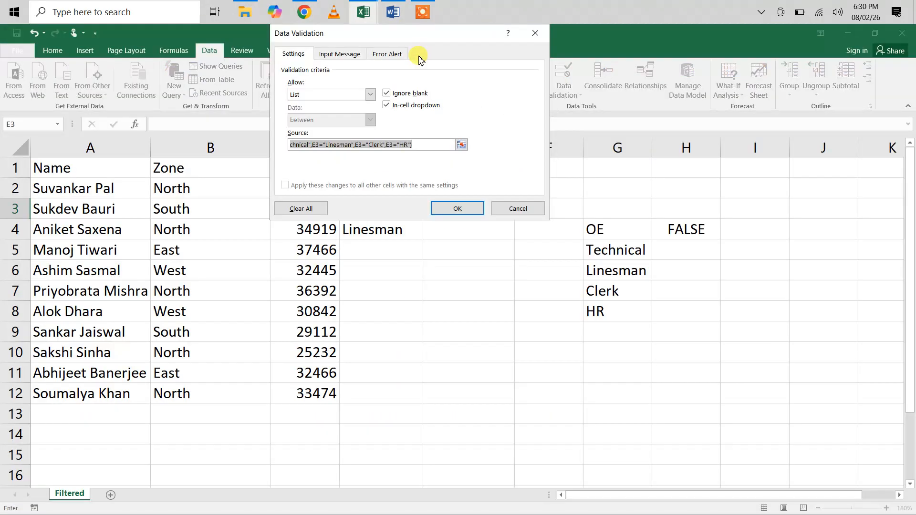
left_click(371, 94)
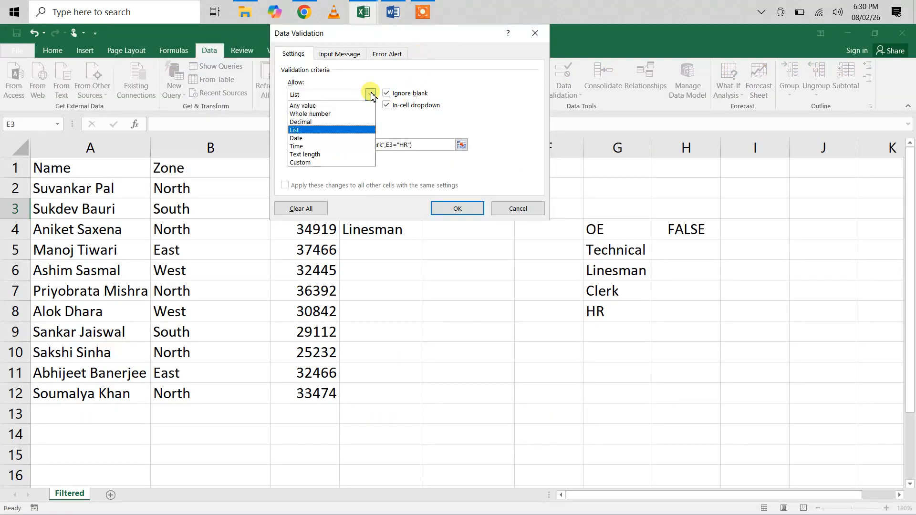
left_click(308, 163)
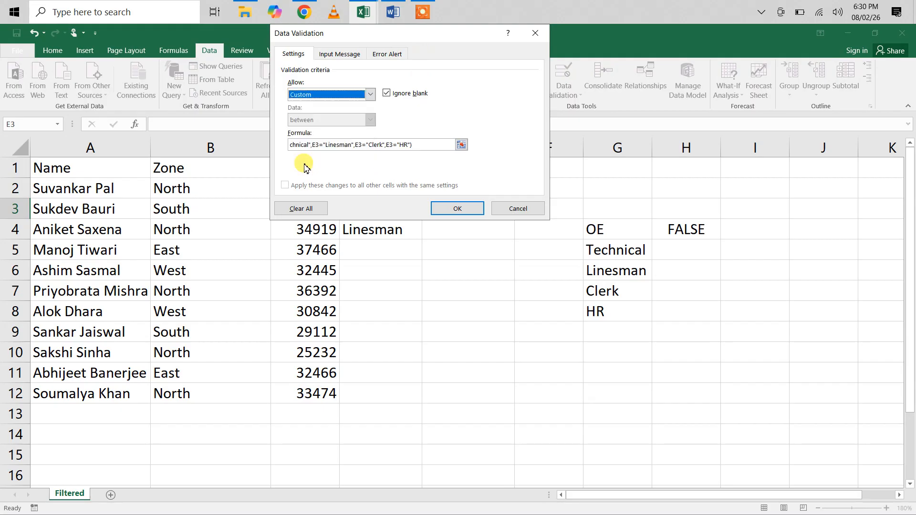
left_click(456, 208)
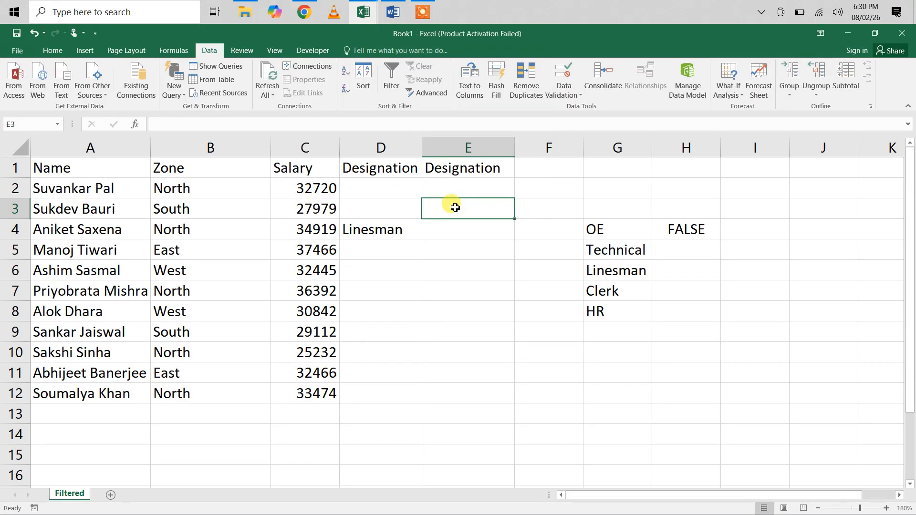
mouse_move(518, 221)
left_mouse_down()
mouse_move(509, 400)
mouse_move(433, 239)
mouse_move(448, 235)
left_mouse_up()
Test the validation in cell E4 by entering GT, then replace it with OE
left_click(449, 234)
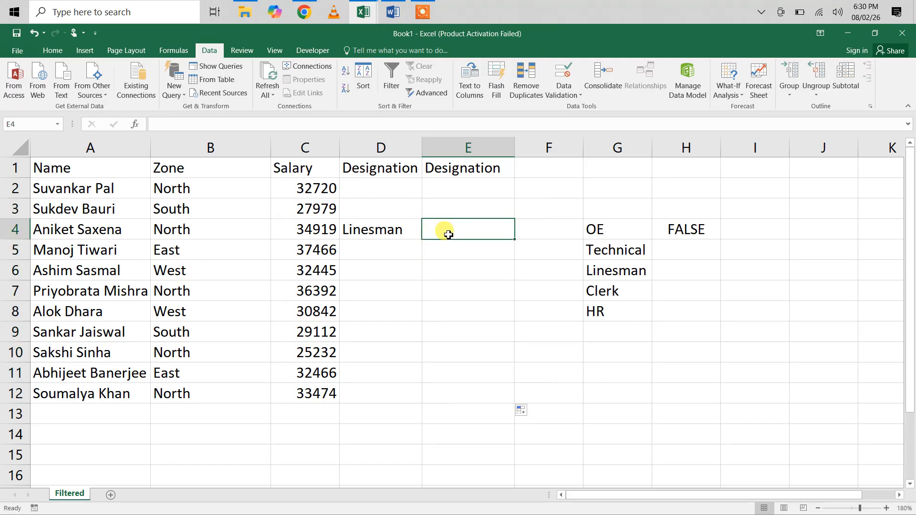
type("GT")
key("Return")
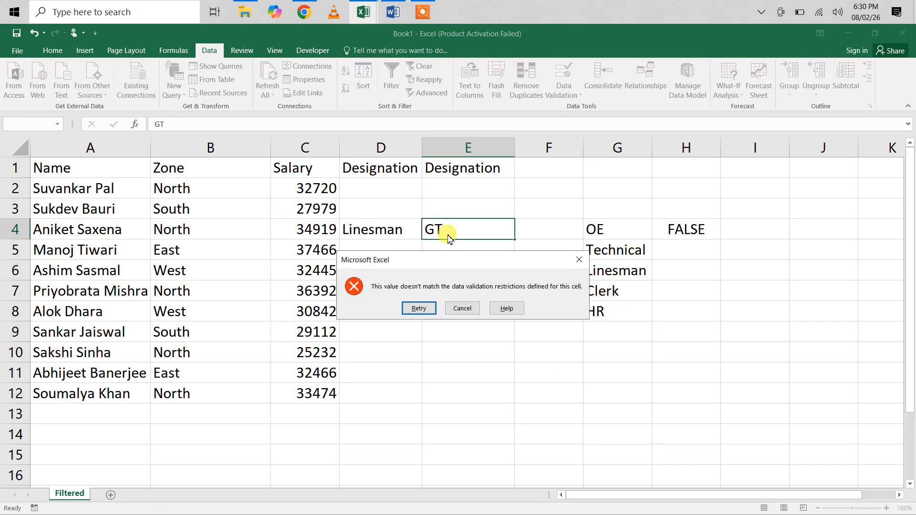
key("Return")
type("Oe")
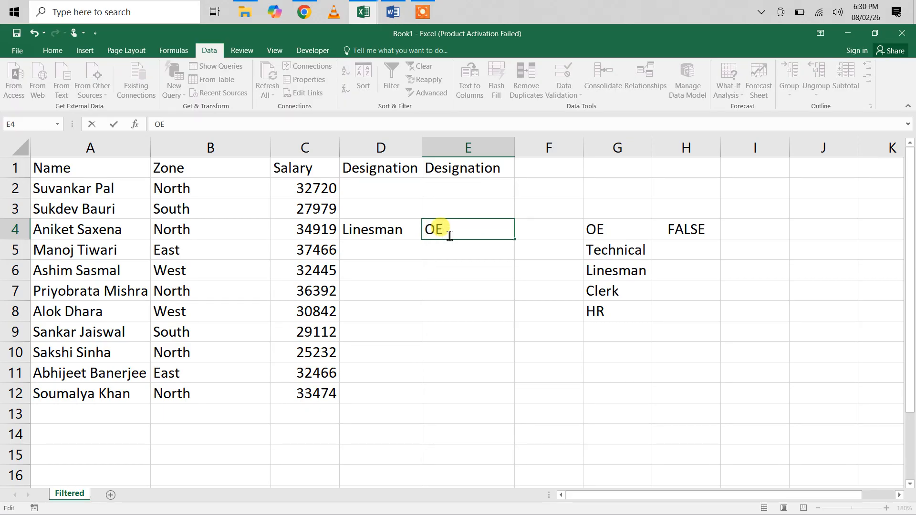
key("Return")
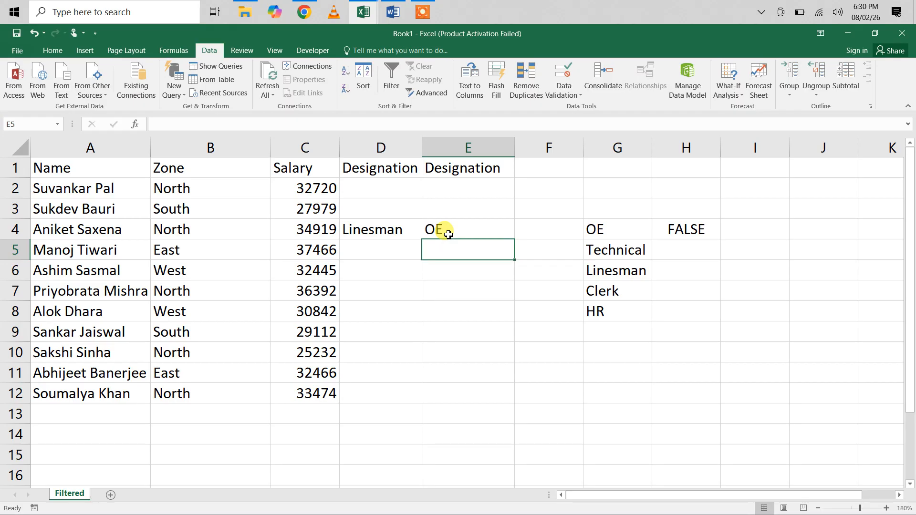
Enter Oe in E5, then test E6 with ClerkO and correct it to Clerk
type("Oe")
key("Return")
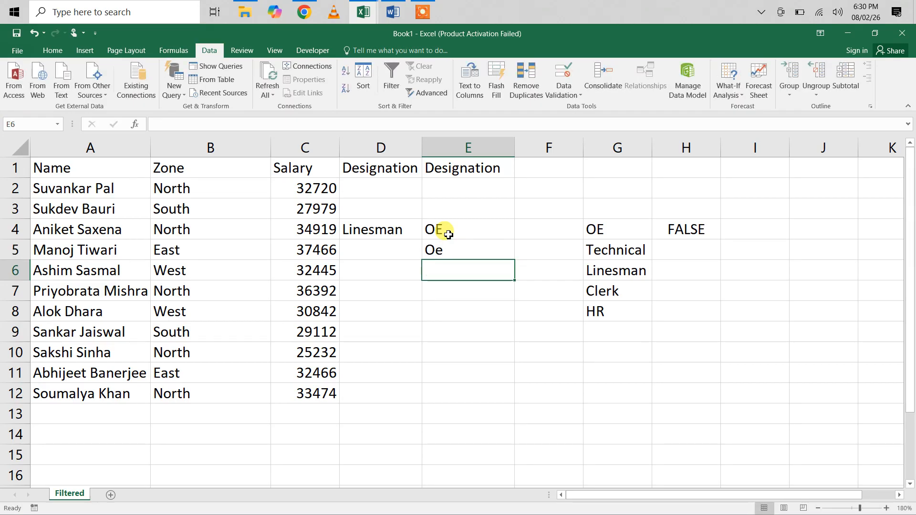
type("Clerk")
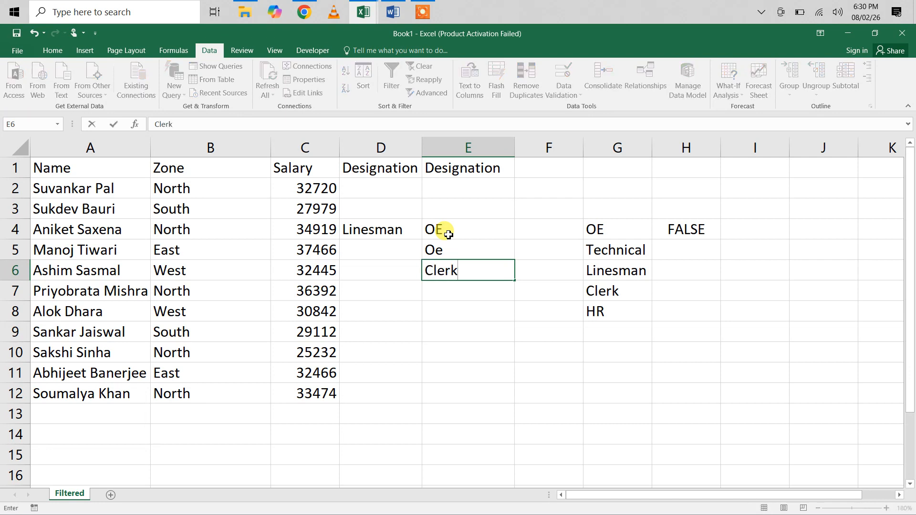
type("O")
key("Return")
key("Return")
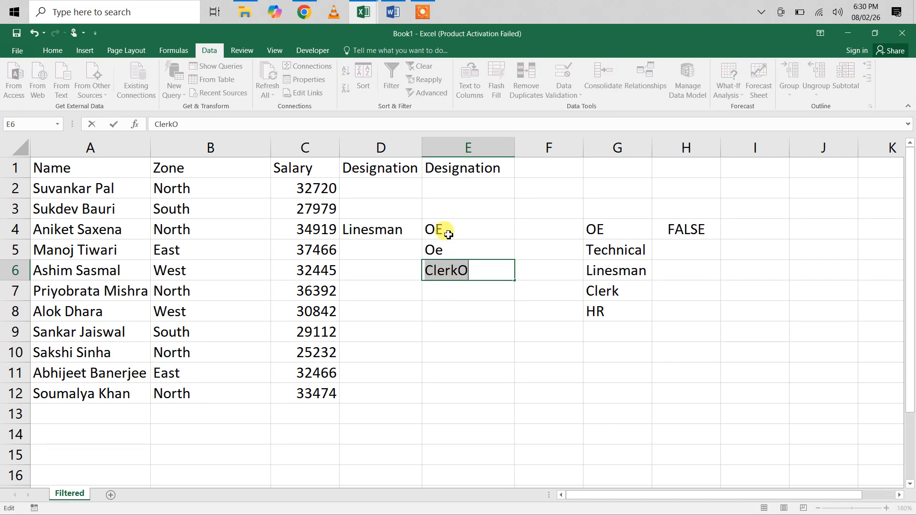
key("End")
key("BackSpace")
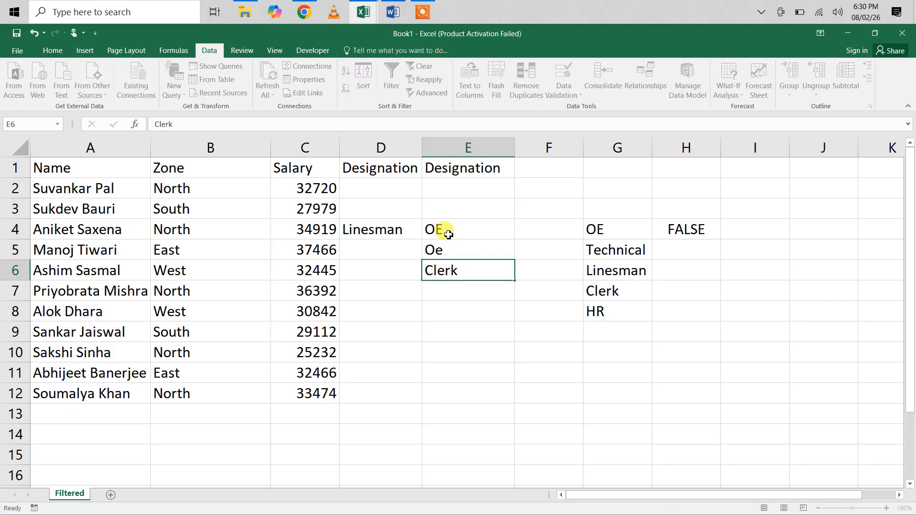
key("Return")
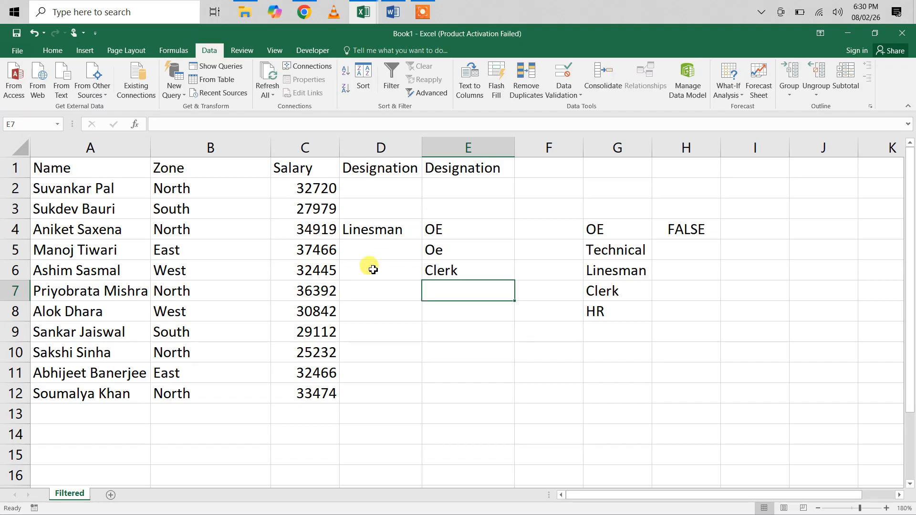
Inspect the designation dropdown in cell D3, compare it with cell E7, and check the list of allowed values in G4:G8
left_click(365, 210)
left_click(428, 215)
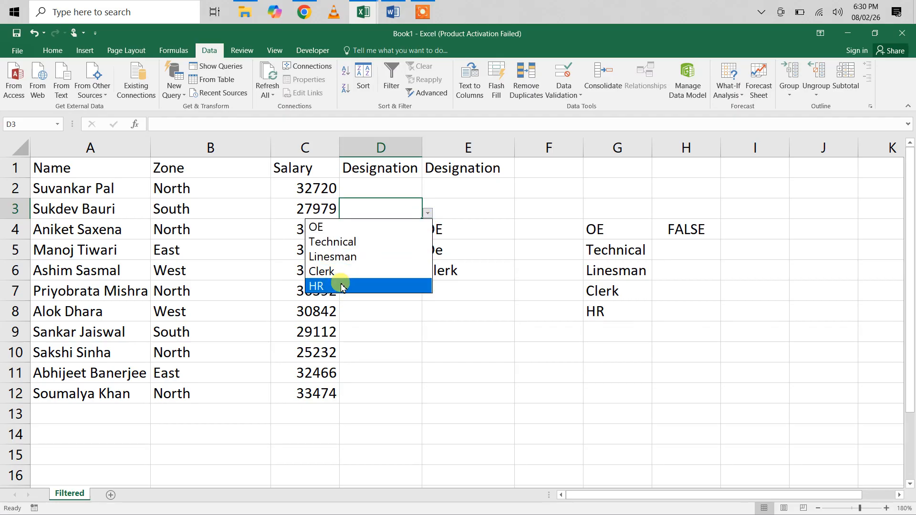
left_click(467, 297)
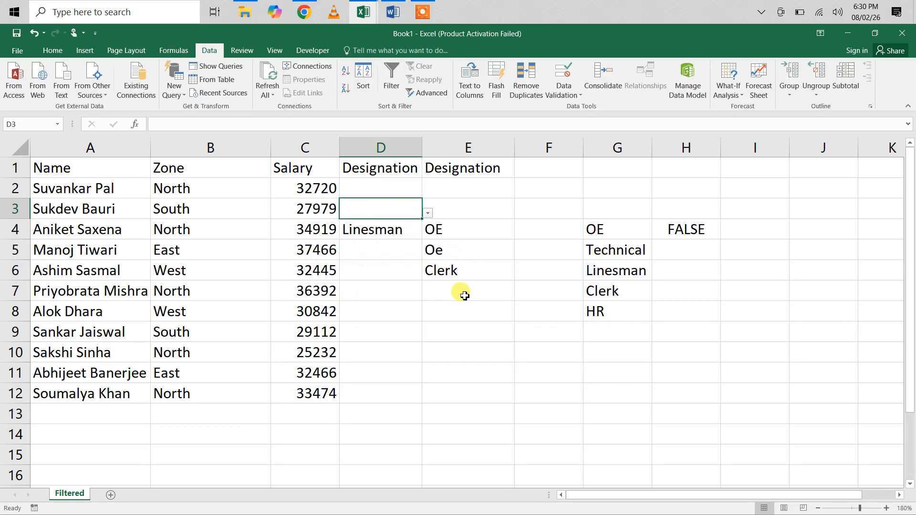
left_click(465, 295)
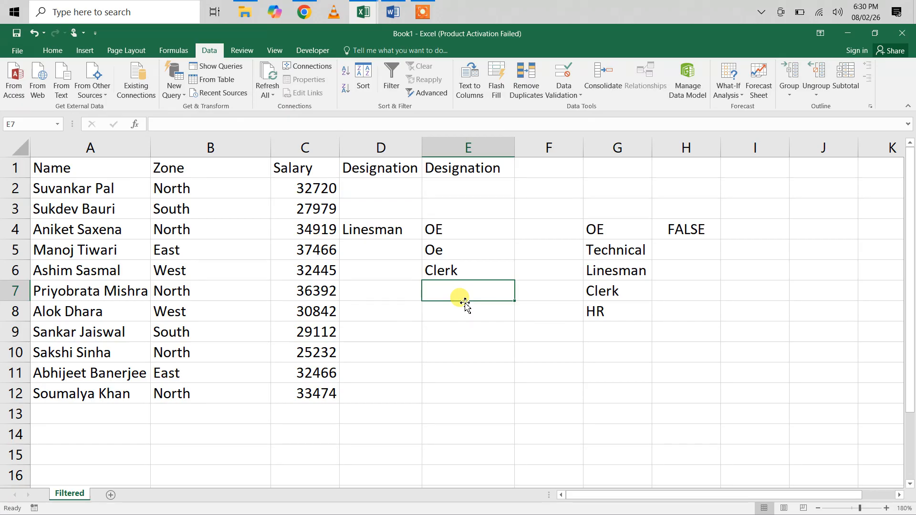
left_click_drag(602, 228, 599, 311)
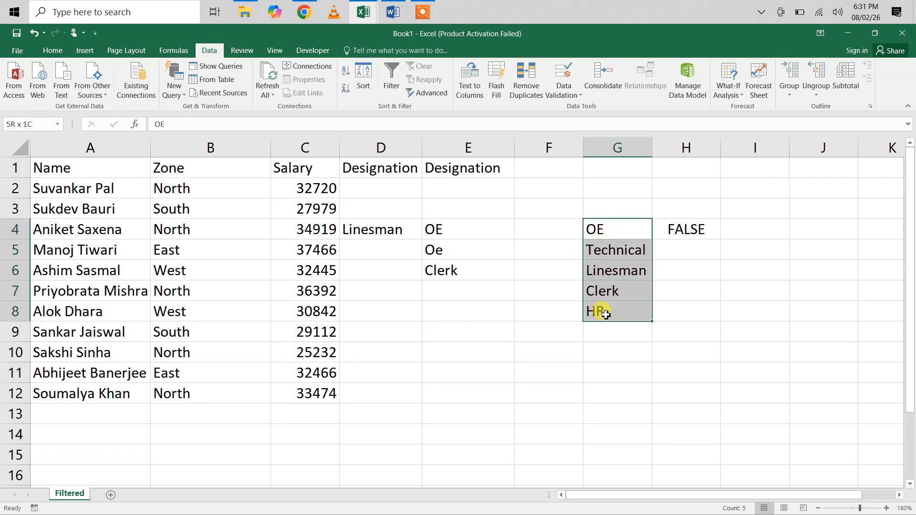
Check the dropdown options in cell D5, then enter Linesman in the cell
left_click(359, 253)
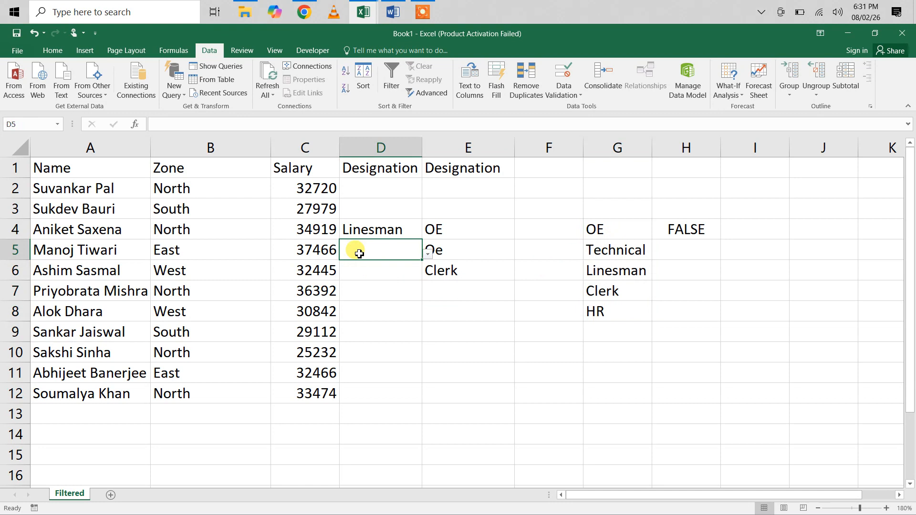
left_click(428, 253)
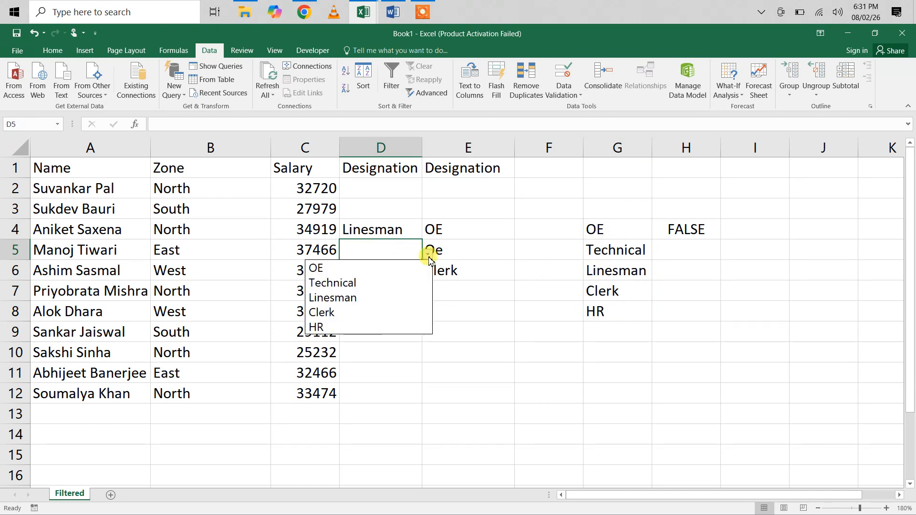
left_click(428, 254)
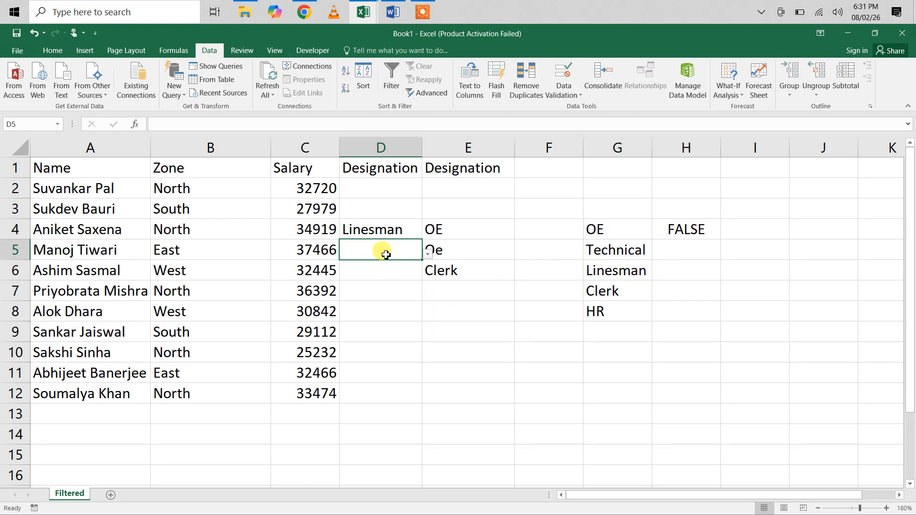
type("Linesman")
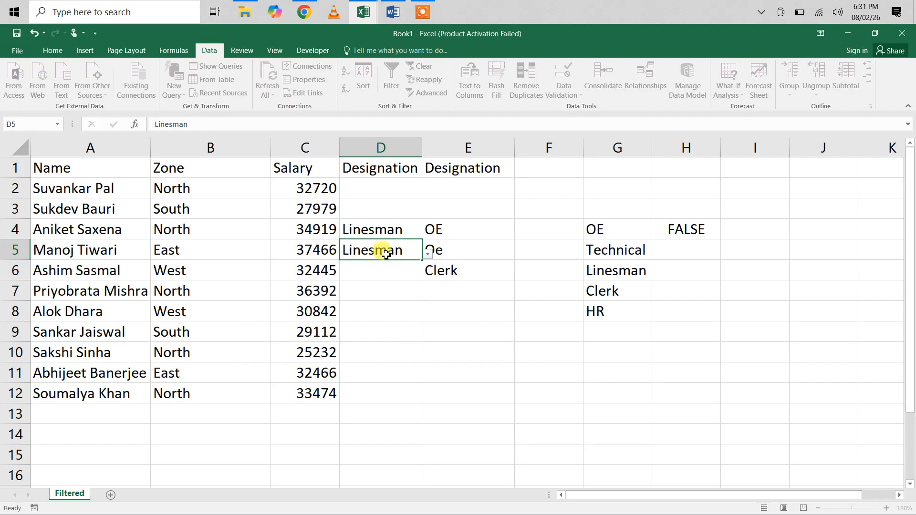
key("Return")
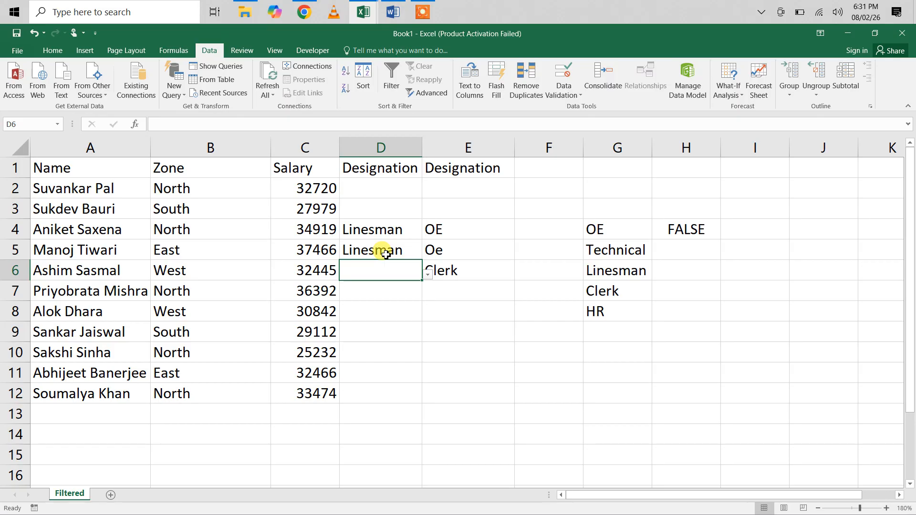
Switch to ChatGPT and compare the prompt naming cell E2 with the version without a cell reference, reviewing the OR formula in the answer
left_click(462, 231)
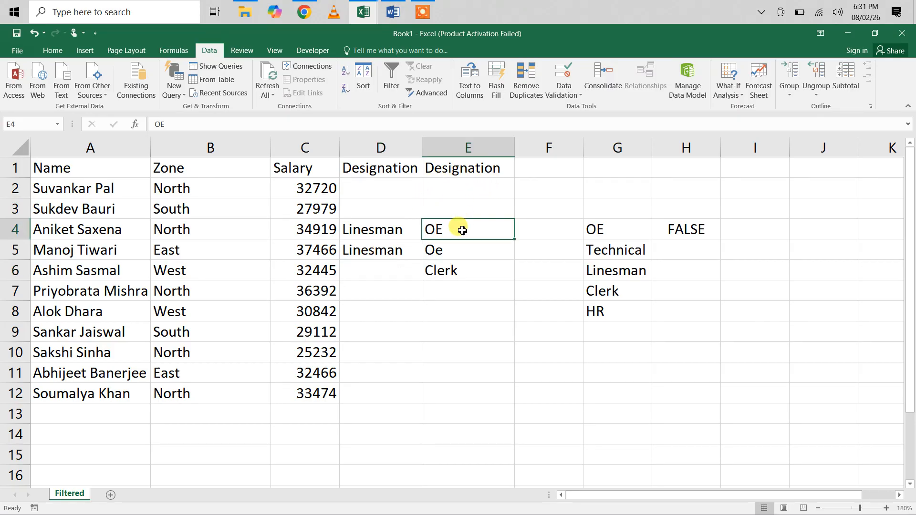
left_click(305, 12)
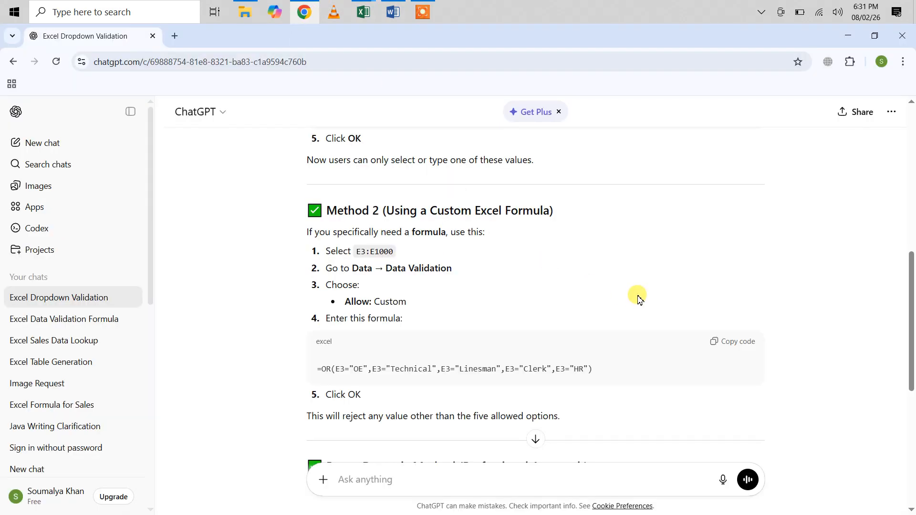
scroll(639, 299, "up", 8)
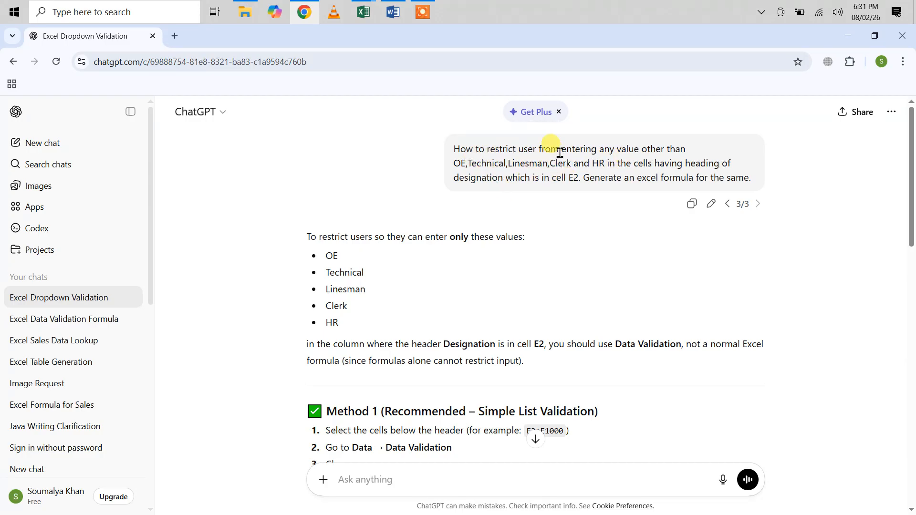
left_click(728, 205)
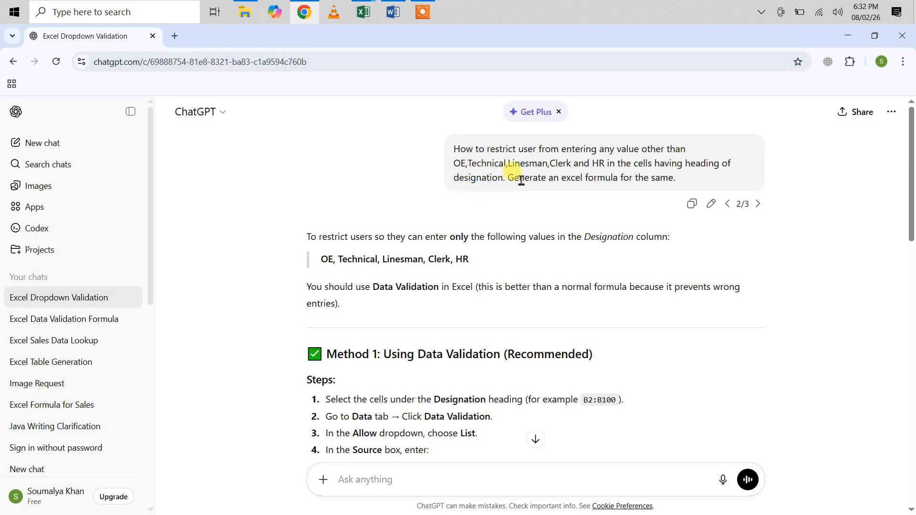
left_click(759, 204)
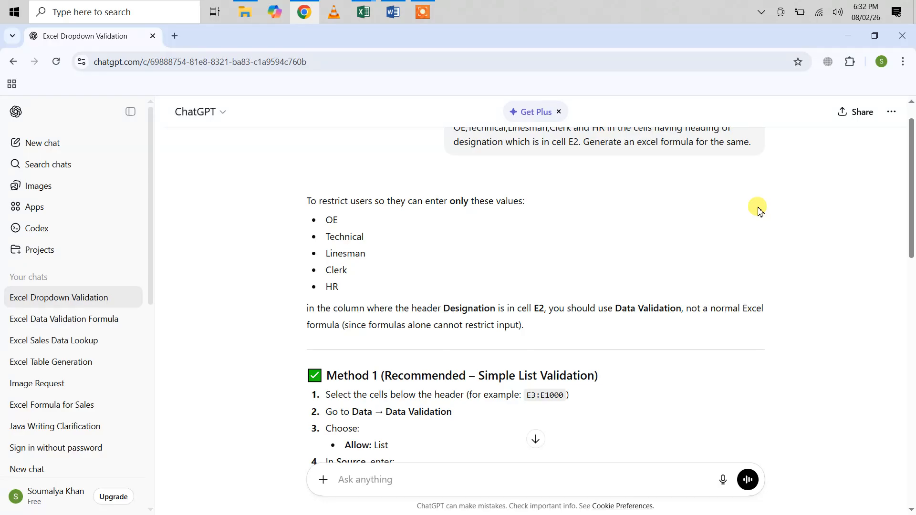
scroll(692, 210, "up", 1)
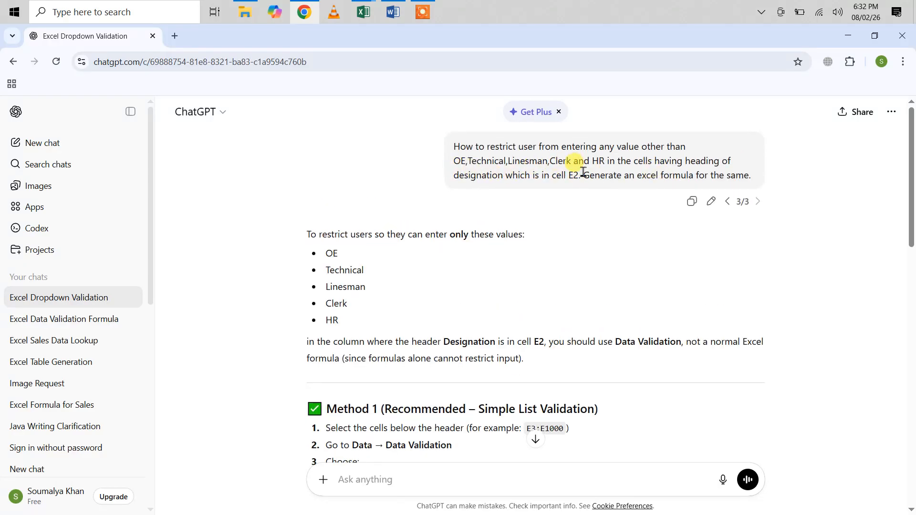
scroll(542, 321, "down", 10)
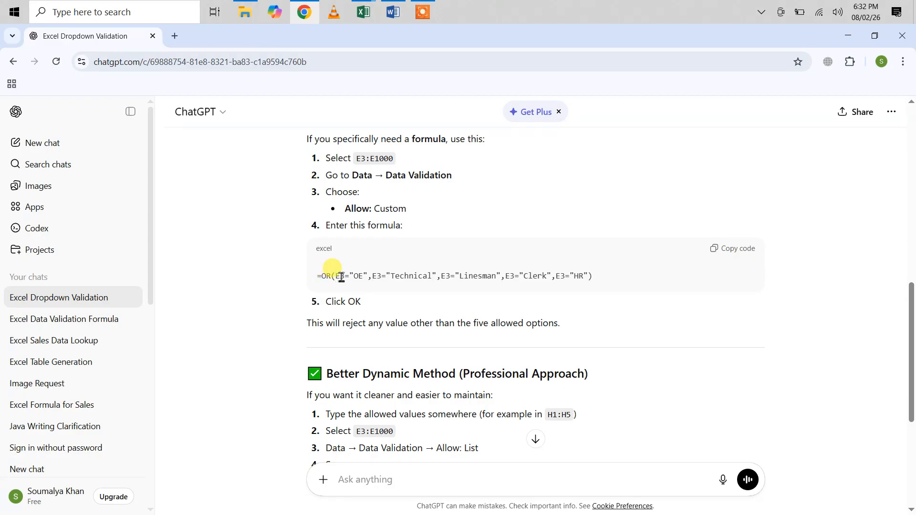
scroll(581, 218, "up", 6)
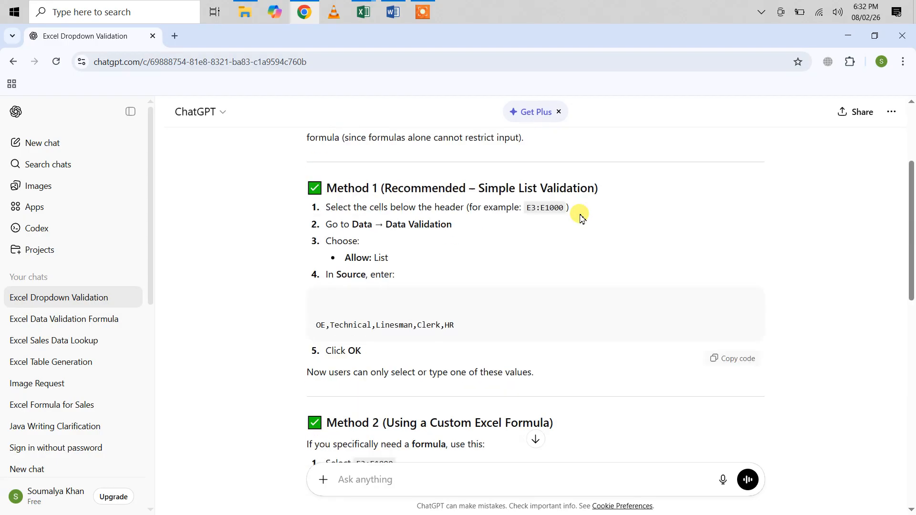
scroll(581, 218, "up", 5)
mouse_move(707, 199)
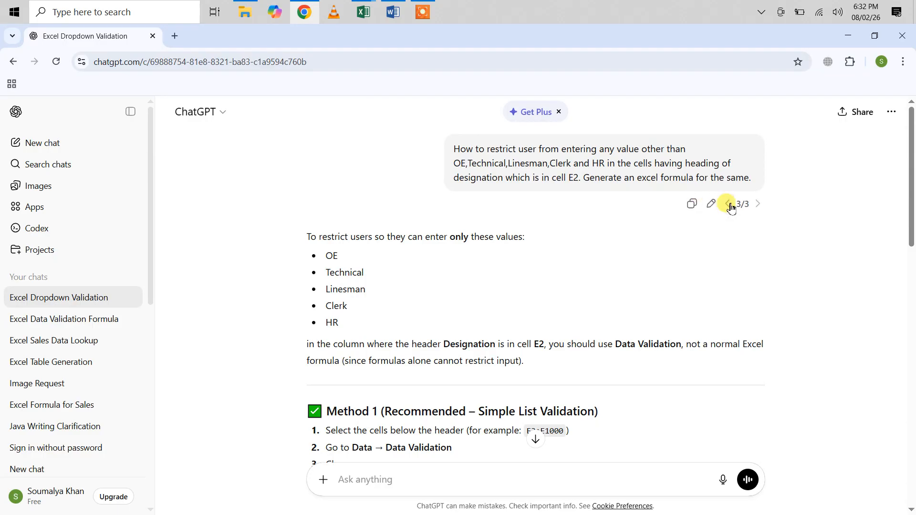
Go back to the first version of the prompt, which requests a dropdown list, and review its Direct List and Range methods
left_click(730, 205)
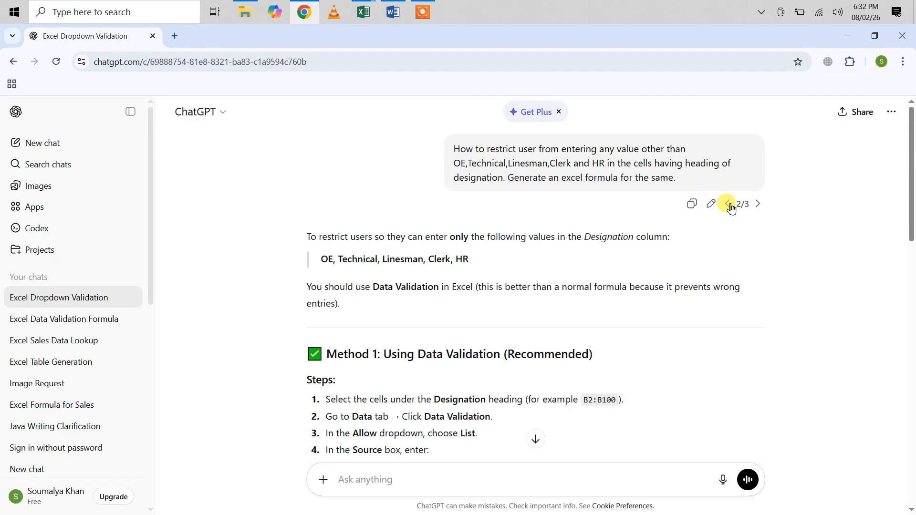
left_click(730, 205)
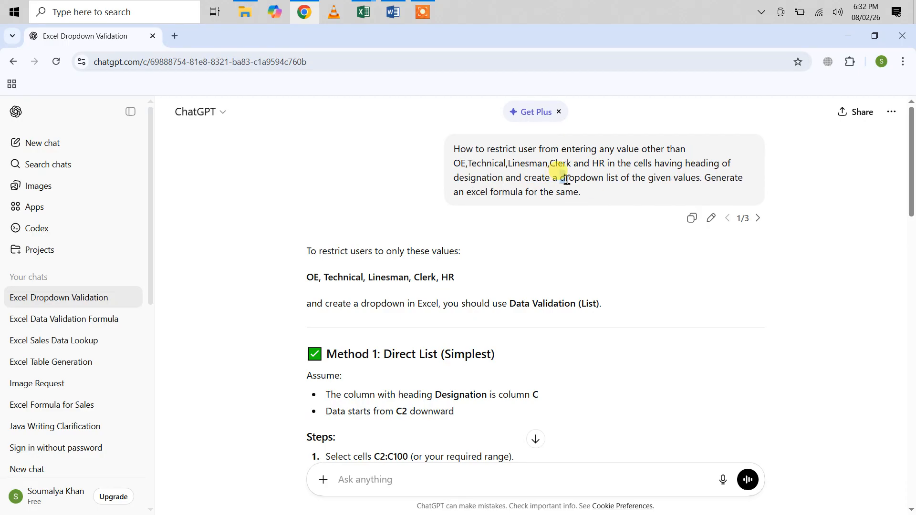
left_click_drag(559, 179, 607, 180)
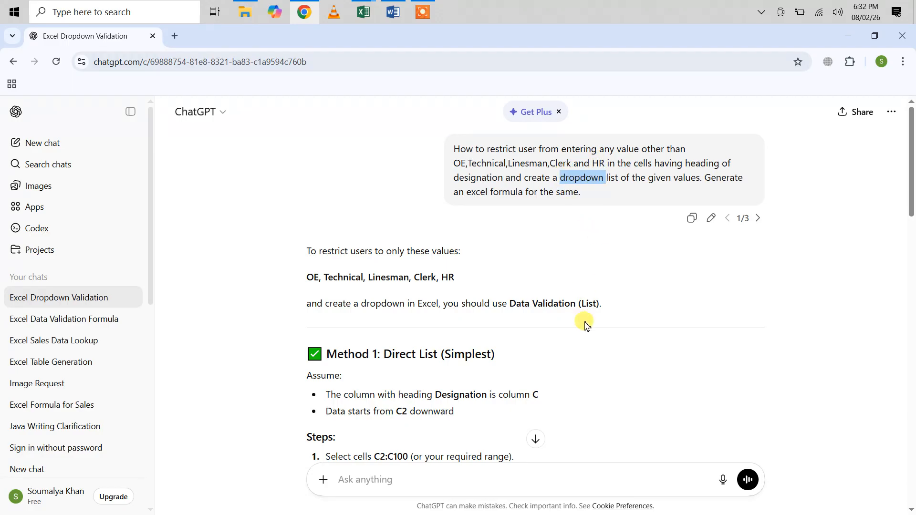
scroll(586, 324, "down", 8)
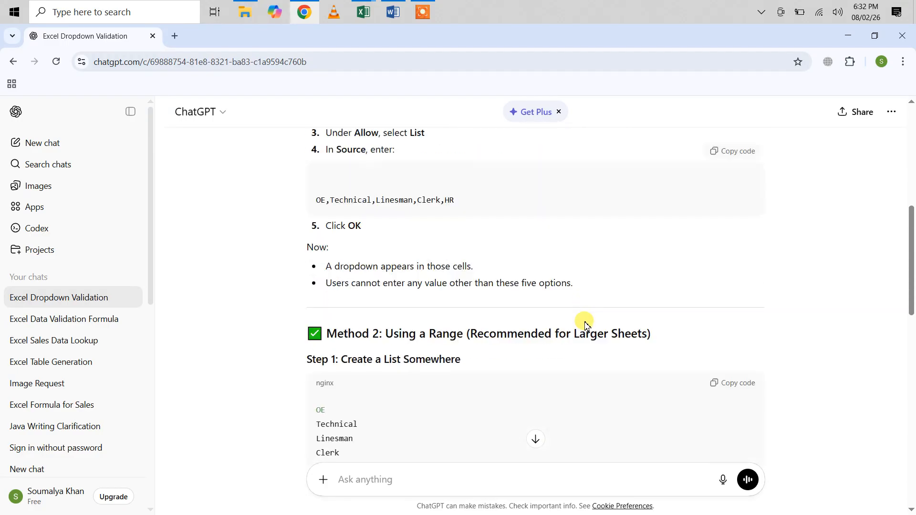
scroll(586, 325, "down", 6)
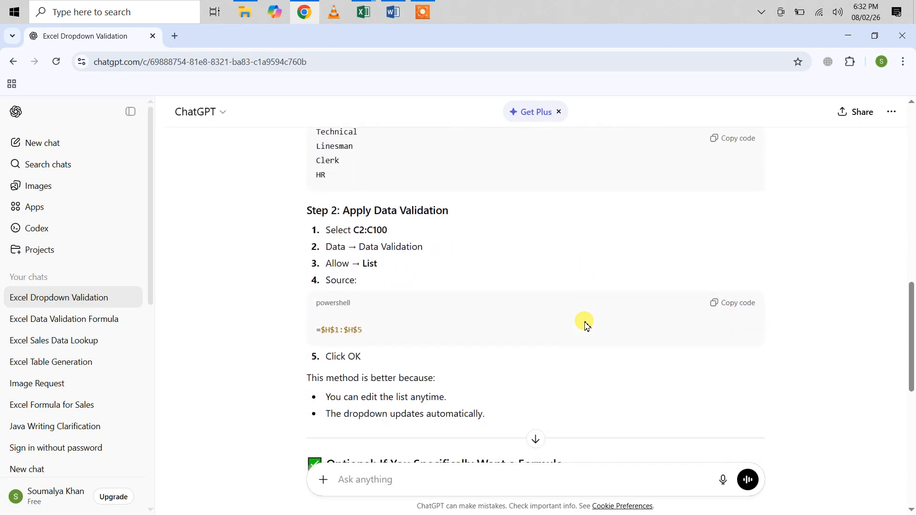
scroll(456, 279, "up", 4)
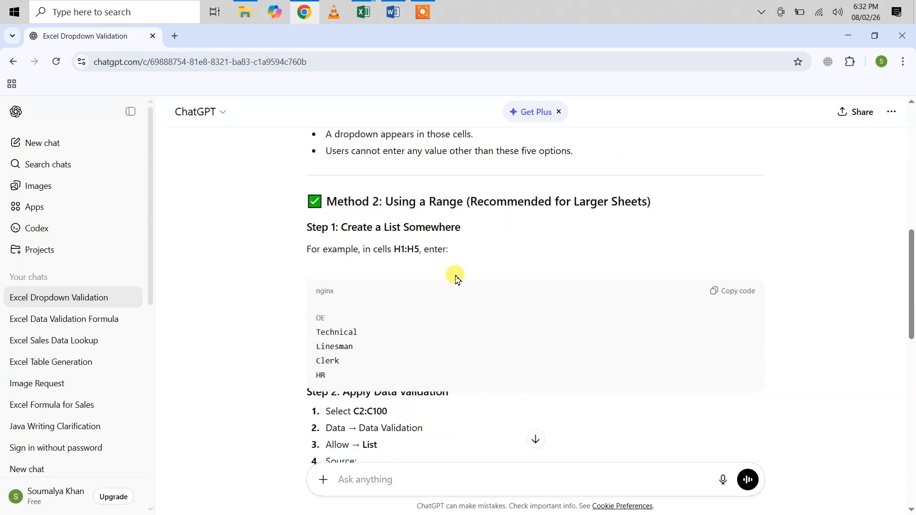
scroll(456, 280, "up", 5)
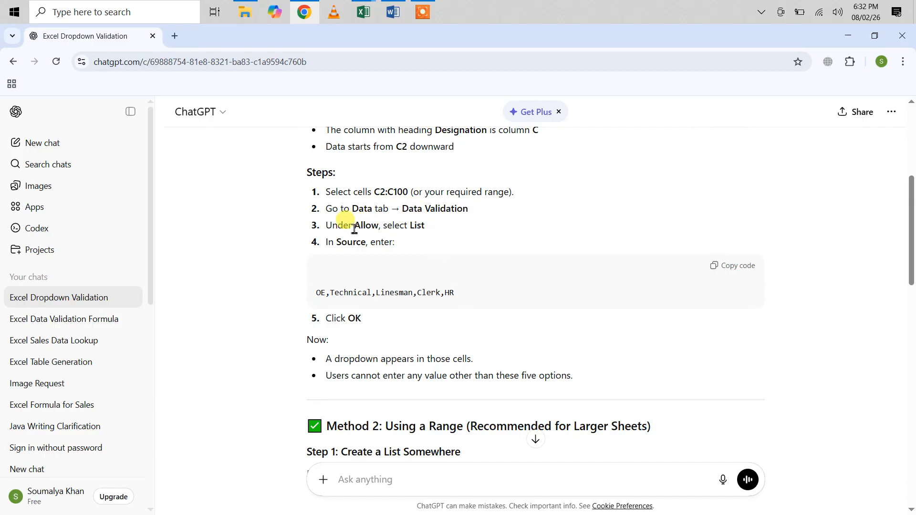
double_click(418, 226)
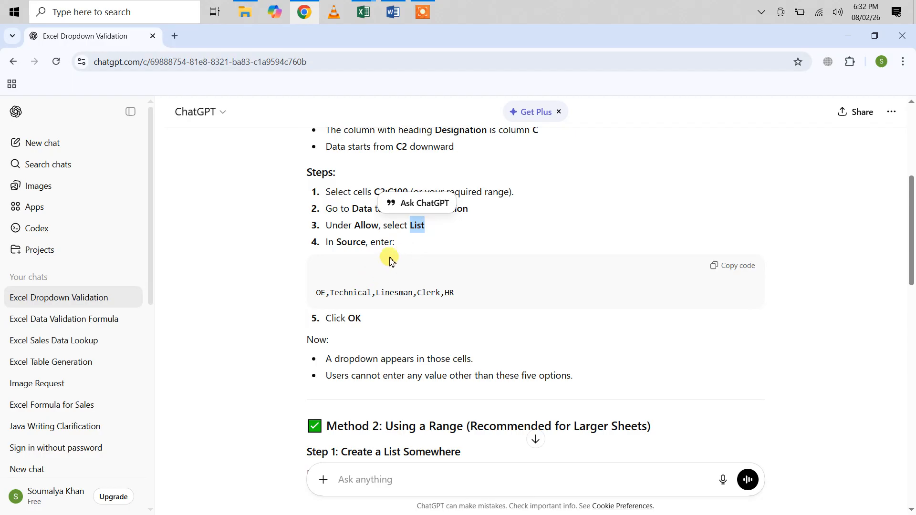
scroll(579, 249, "up", 5)
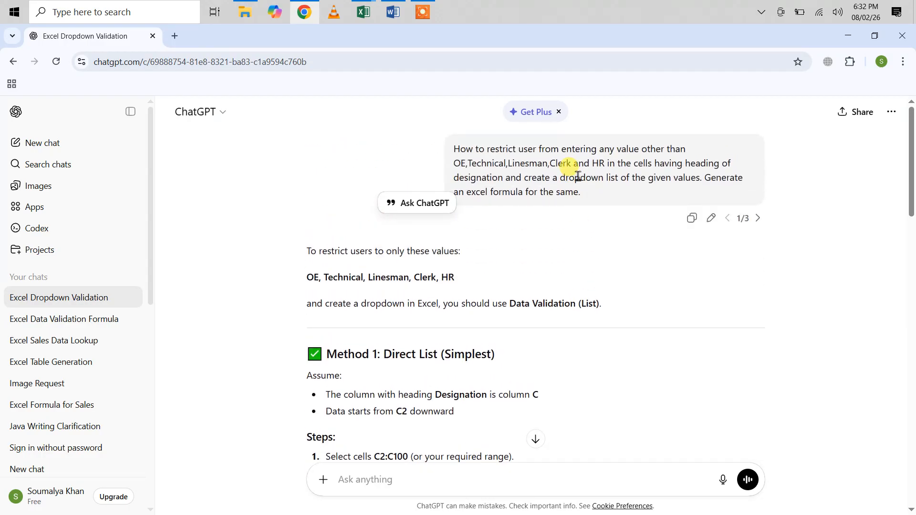
Switch back to the unsaved Book1 workbook in Excel with the two Designation columns
mouse_move(363, 12)
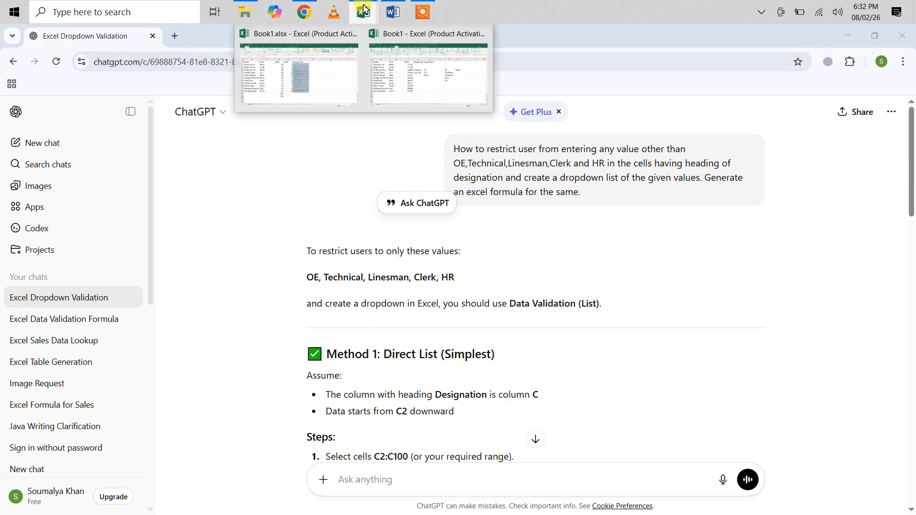
left_click(416, 57)
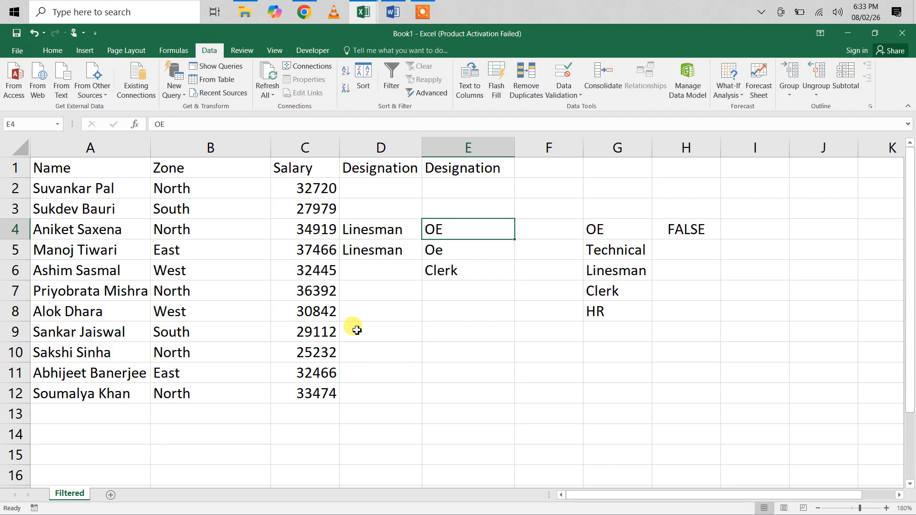
left_click(417, 8)
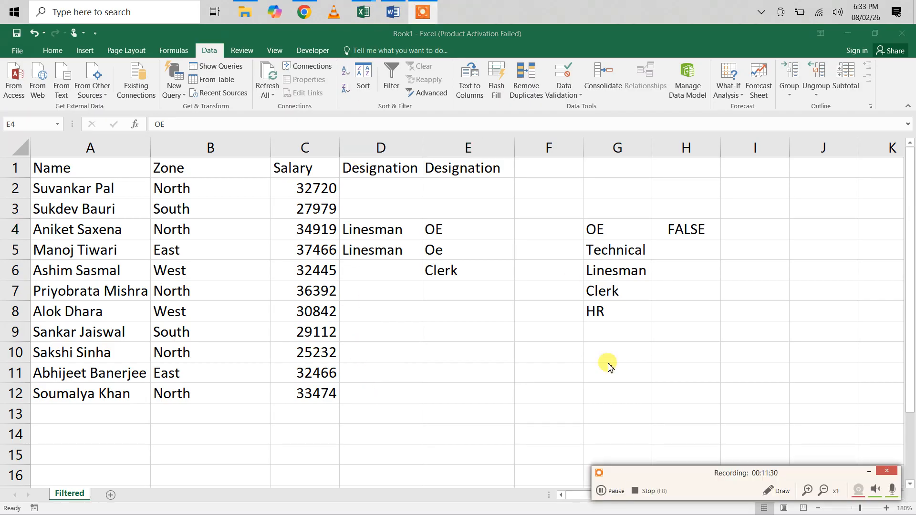